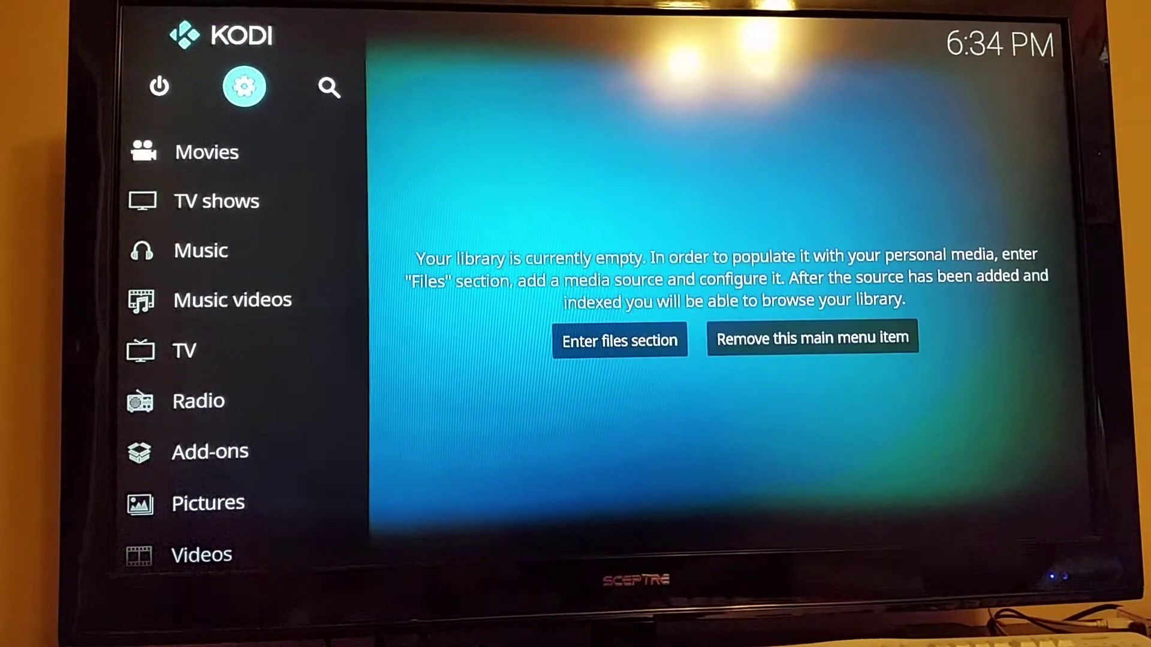
Open Kodi's File manager from the System settings screen
{"action": "key", "text": "Return"}
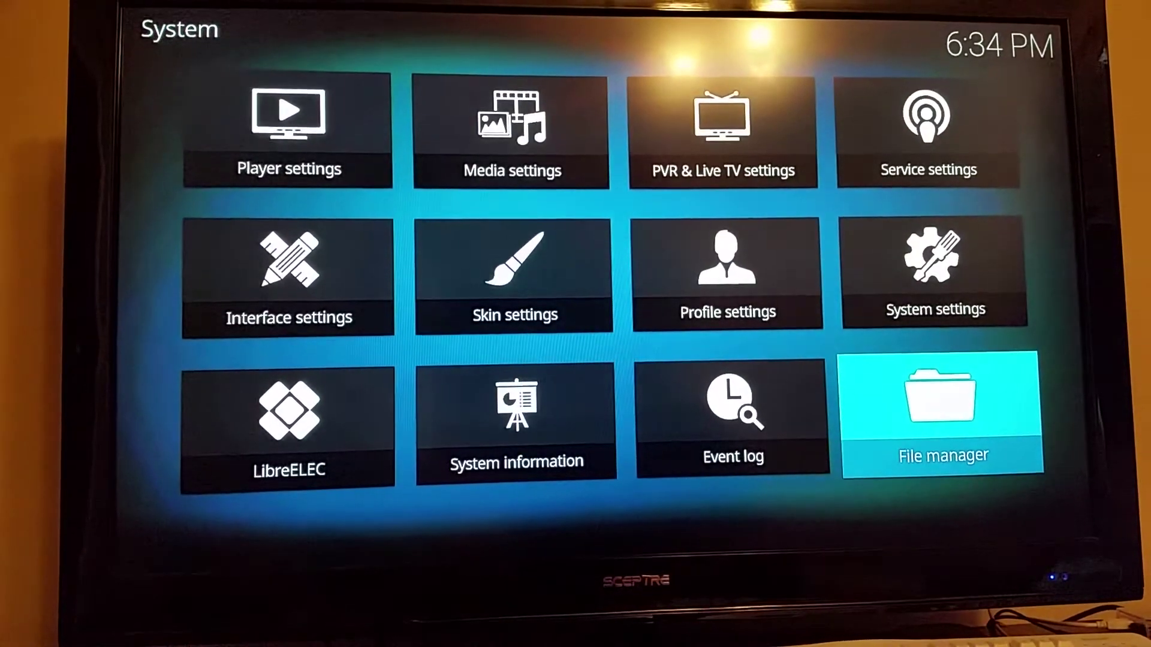
{"action": "key", "text": "Up"}
{"action": "key", "text": "Down"}
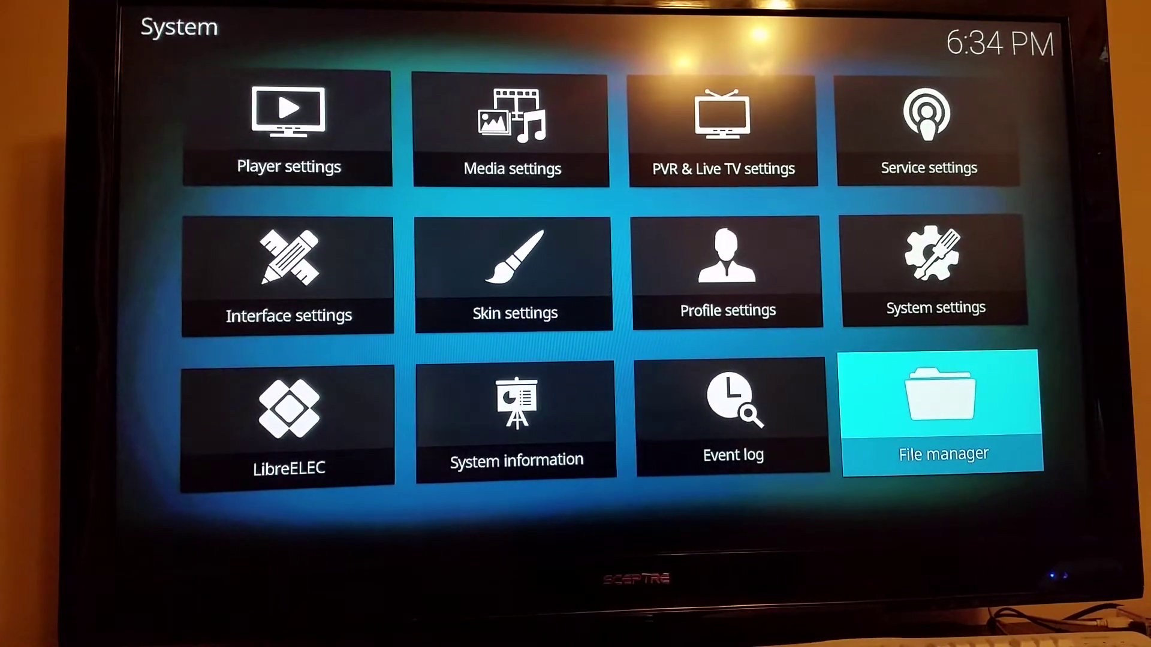
{"action": "key", "text": "Return"}
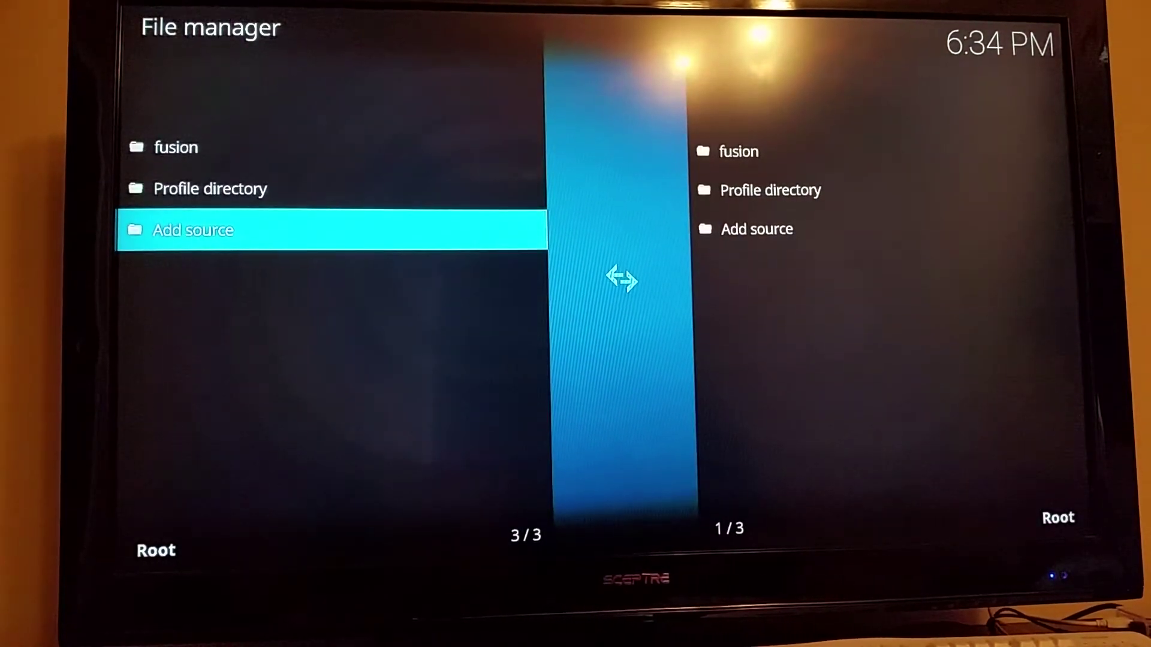
{"action": "key", "text": "Up"}
{"action": "key", "text": "Up"}
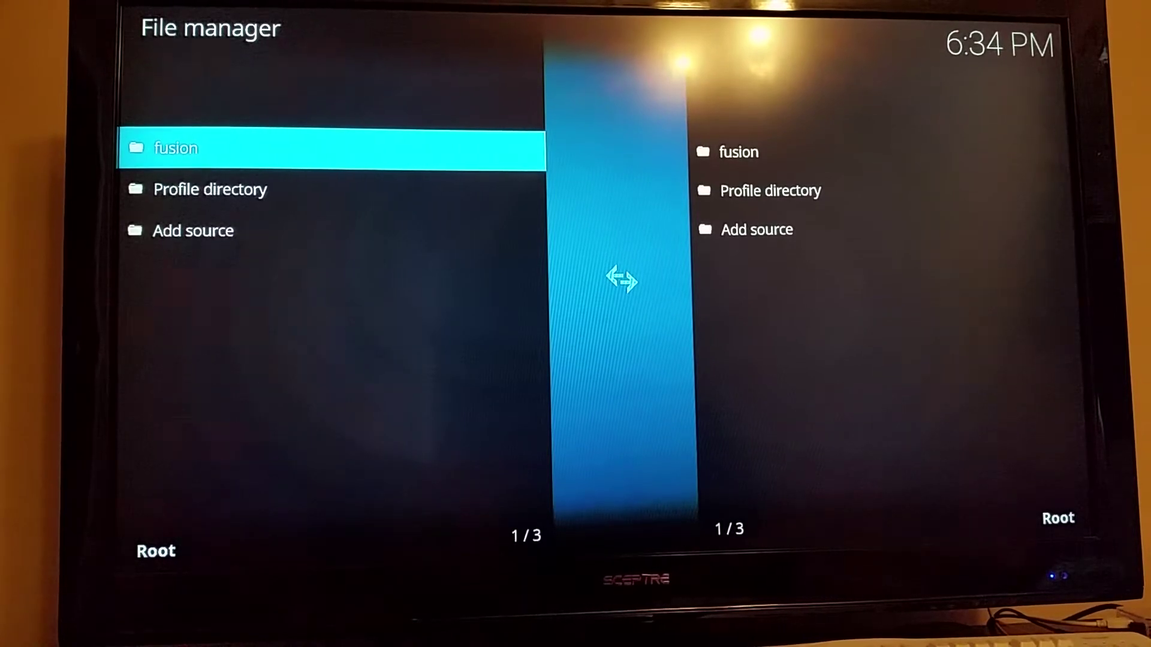
{"action": "key", "text": "Down"}
{"action": "key", "text": "Down"}
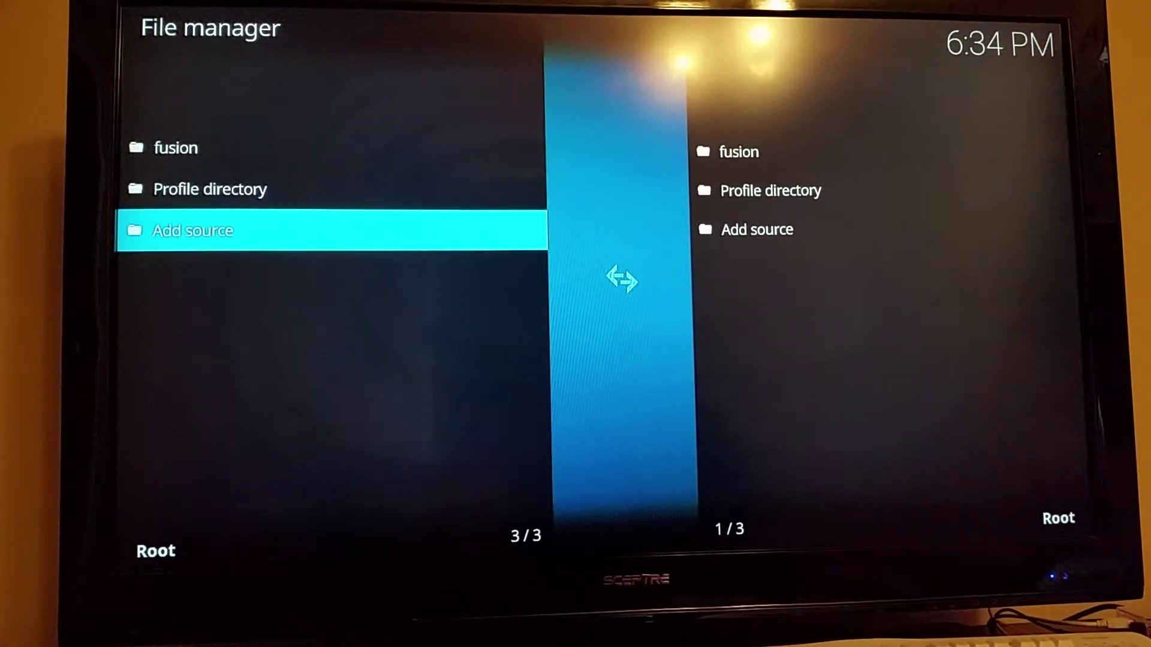
{"action": "key", "text": "Return"}
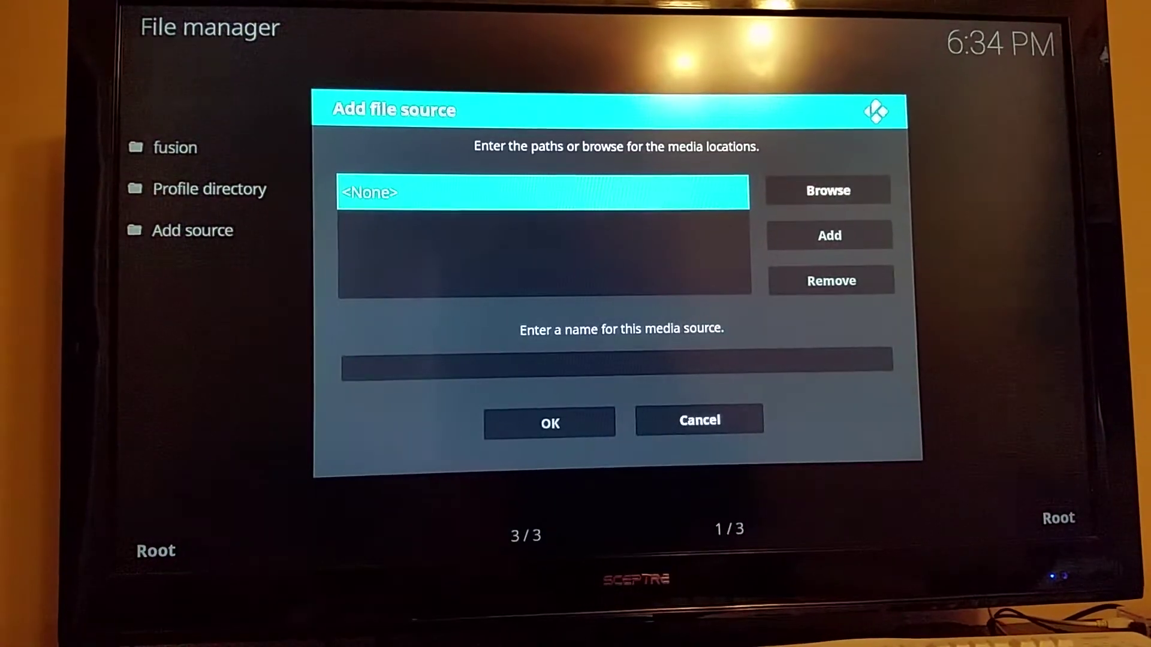
{"action": "key", "text": "Down"}
{"action": "key", "text": "Up"}
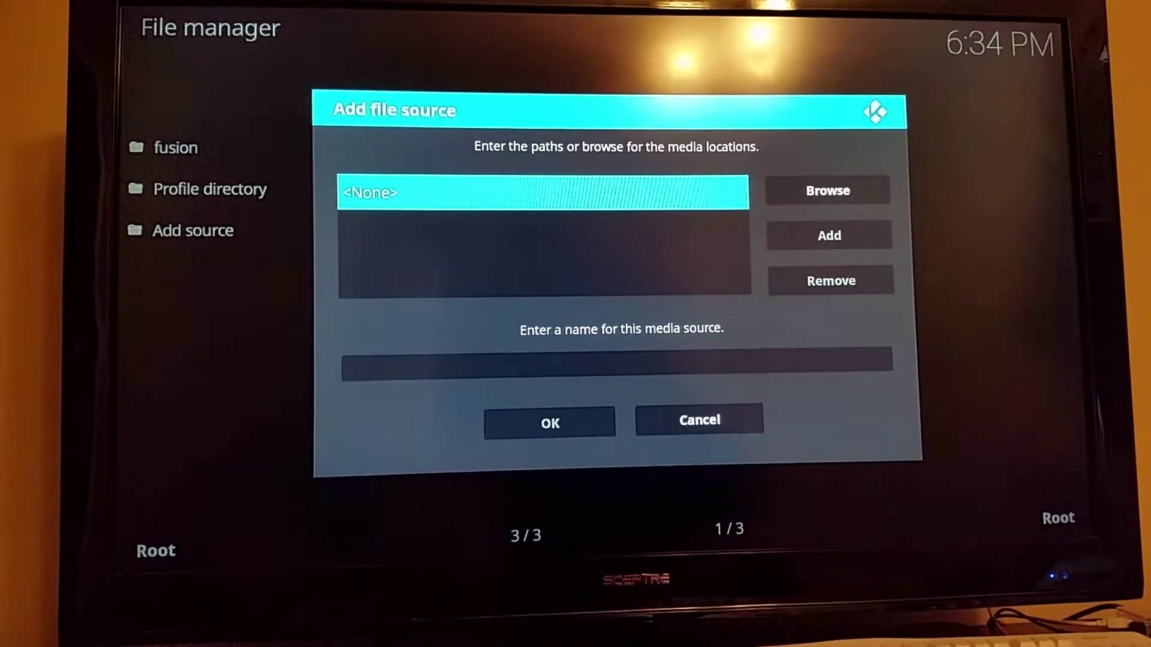
{"action": "key", "text": "Return"}
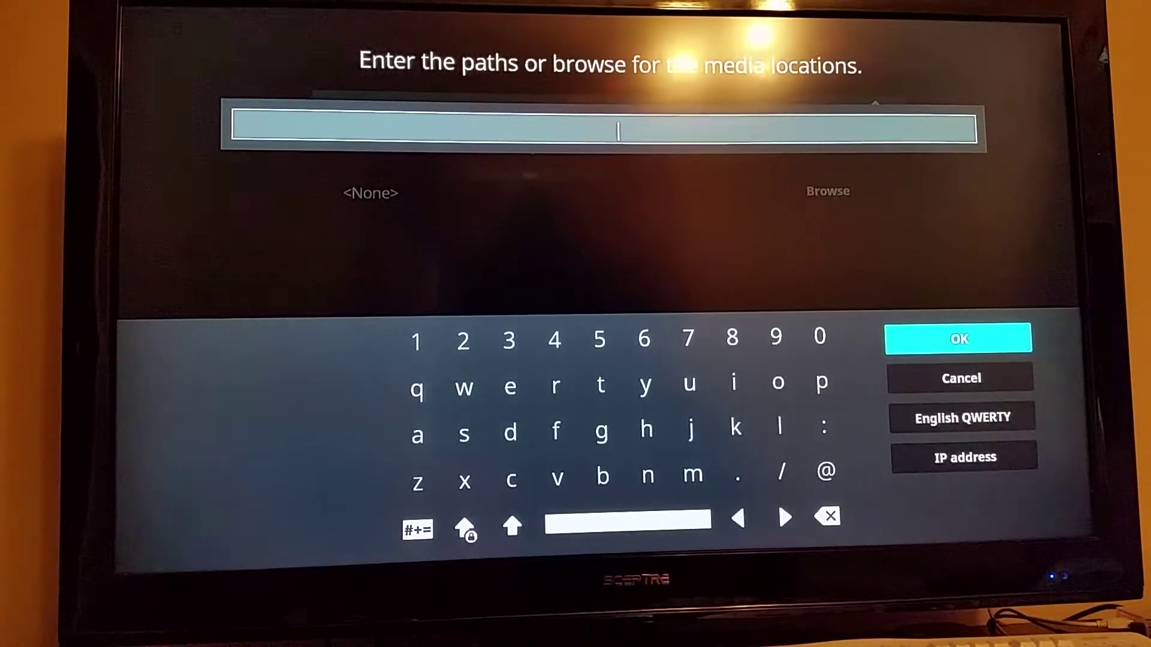
{"action": "type", "text": "ht"}
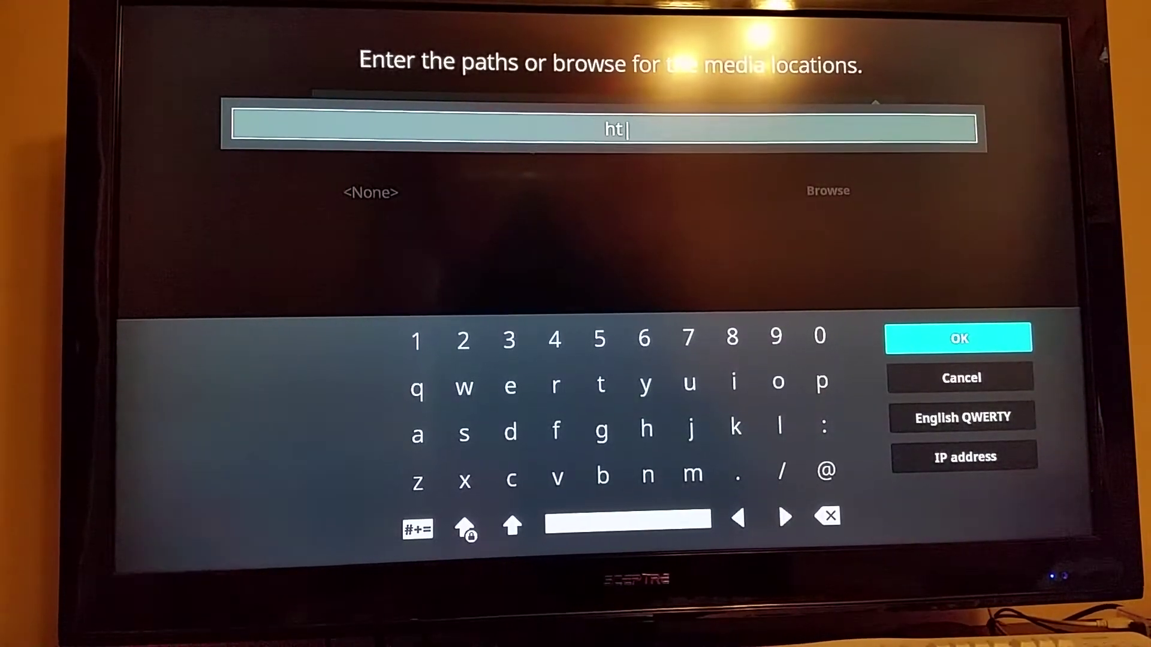
{"action": "type", "text": "tp"}
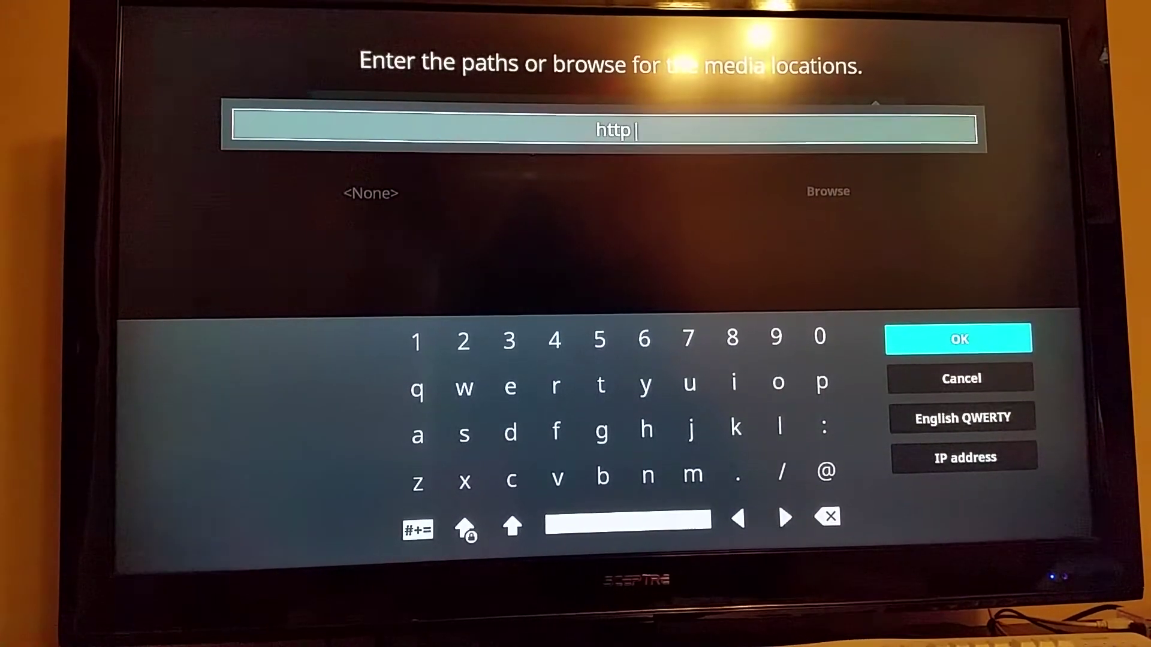
{"action": "type", "text": ":"}
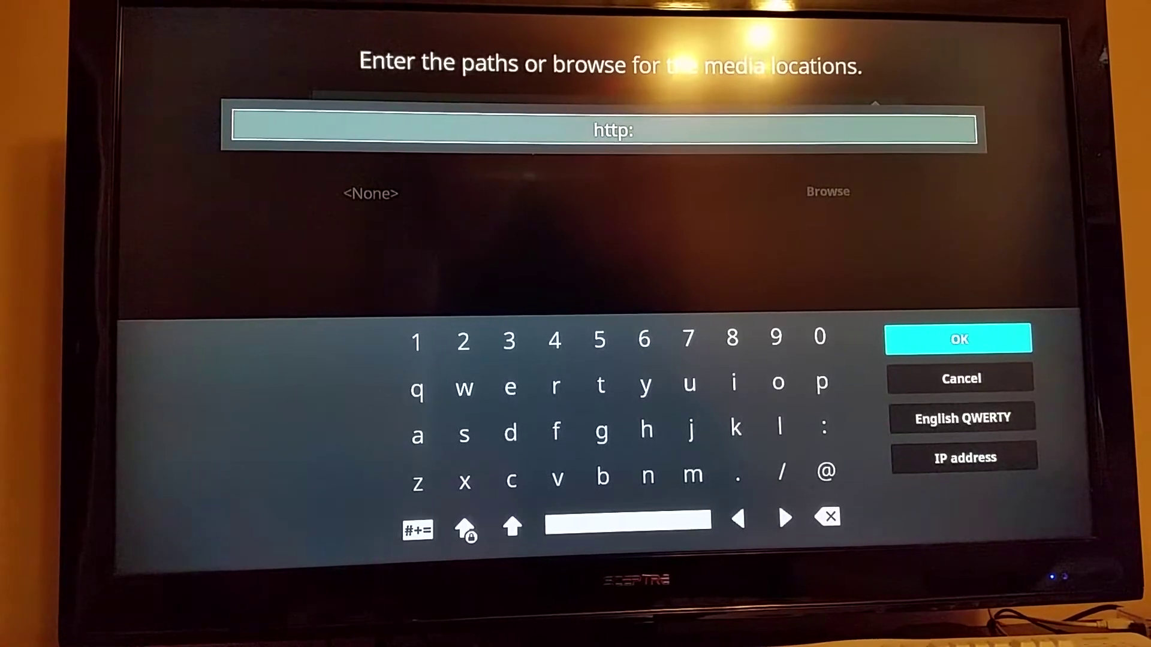
{"action": "type", "text": "//"}
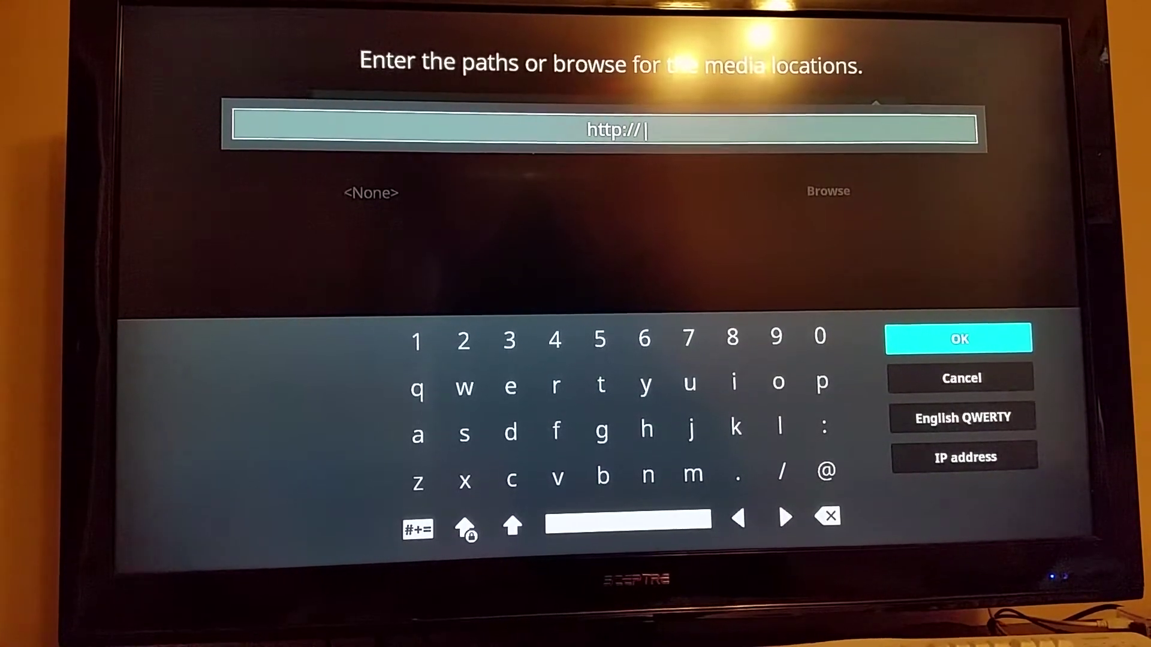
{"action": "type", "text": "fusio"}
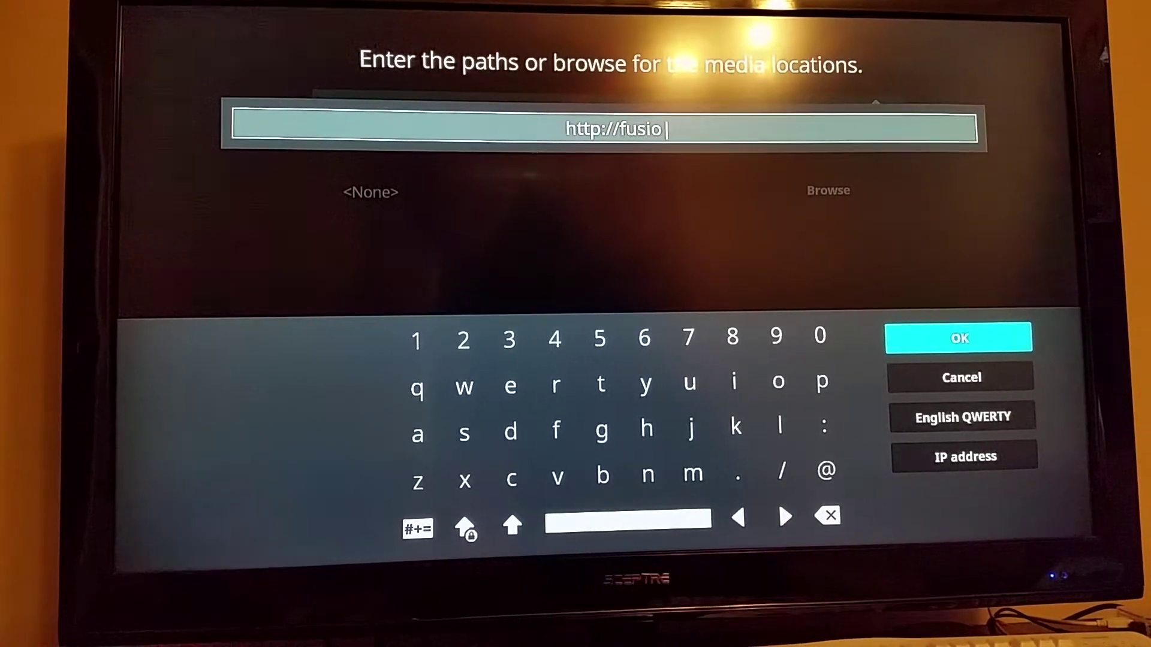
{"action": "type", "text": "n."}
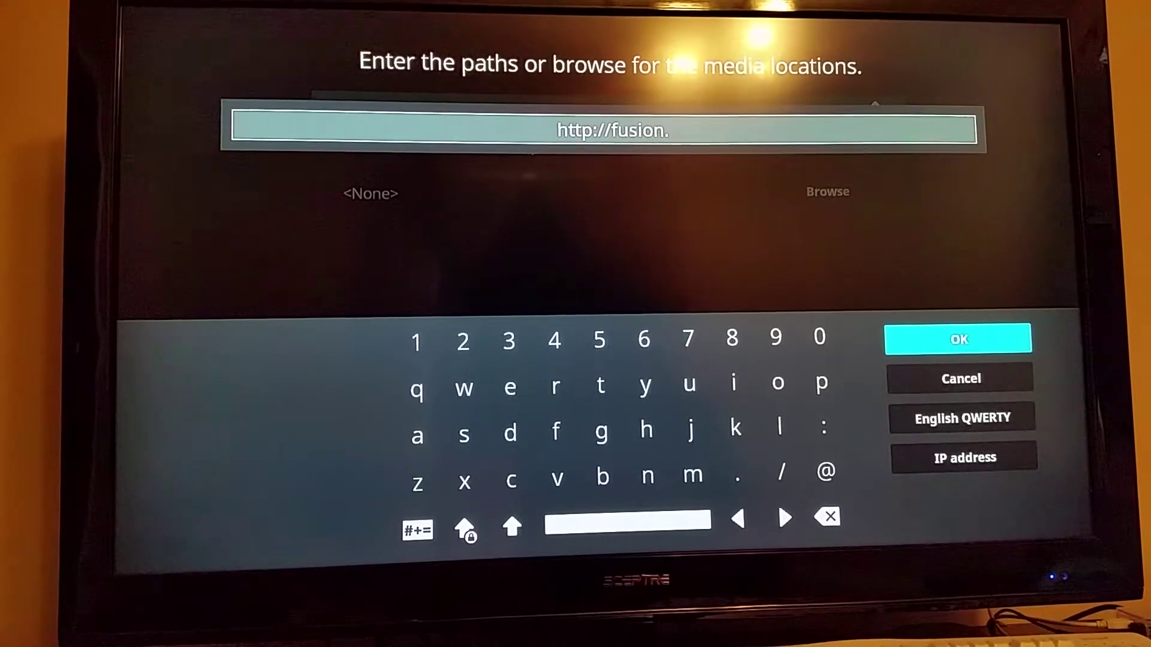
{"action": "type", "text": "tvad"}
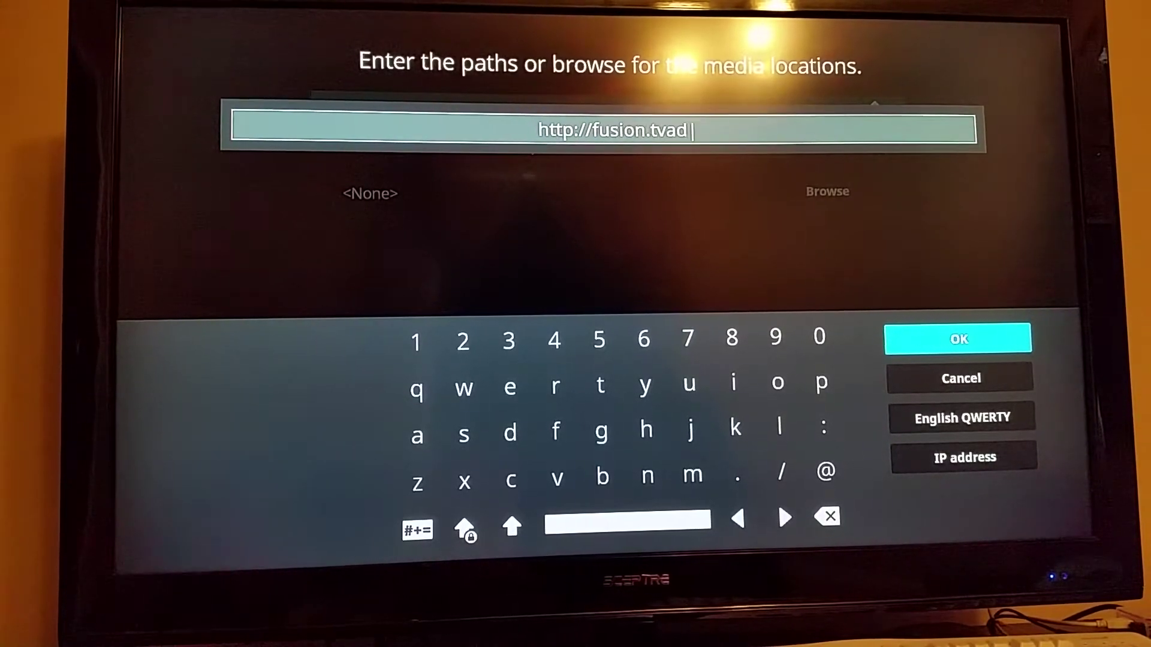
{"action": "type", "text": "dons"}
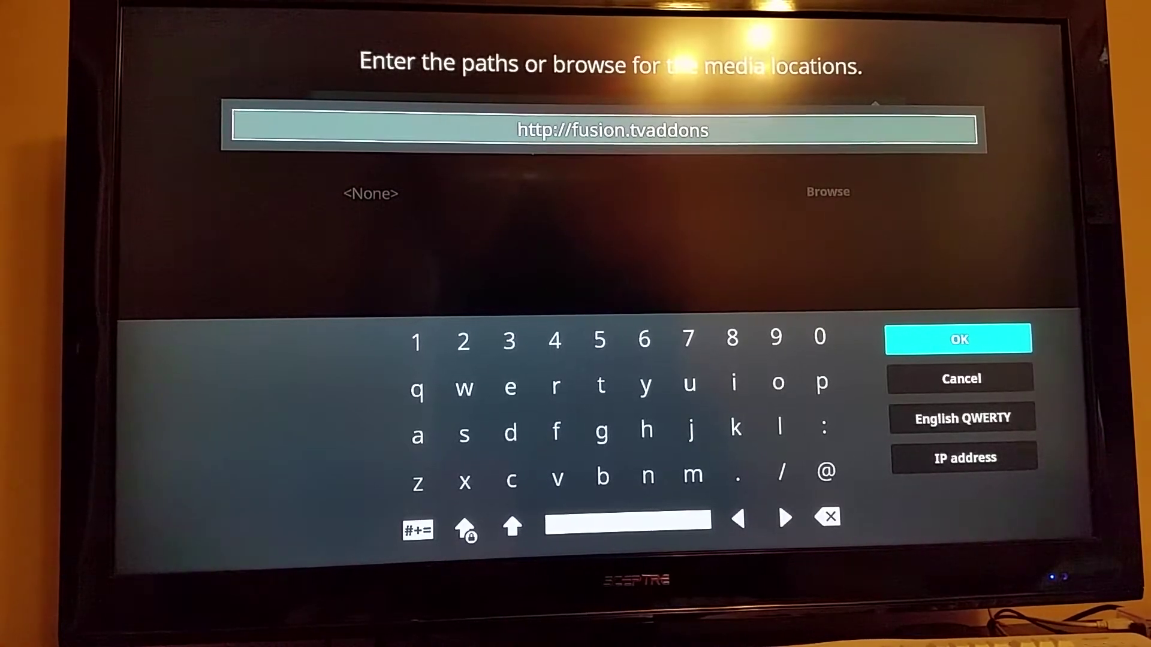
{"action": "type", "text": ".ag"}
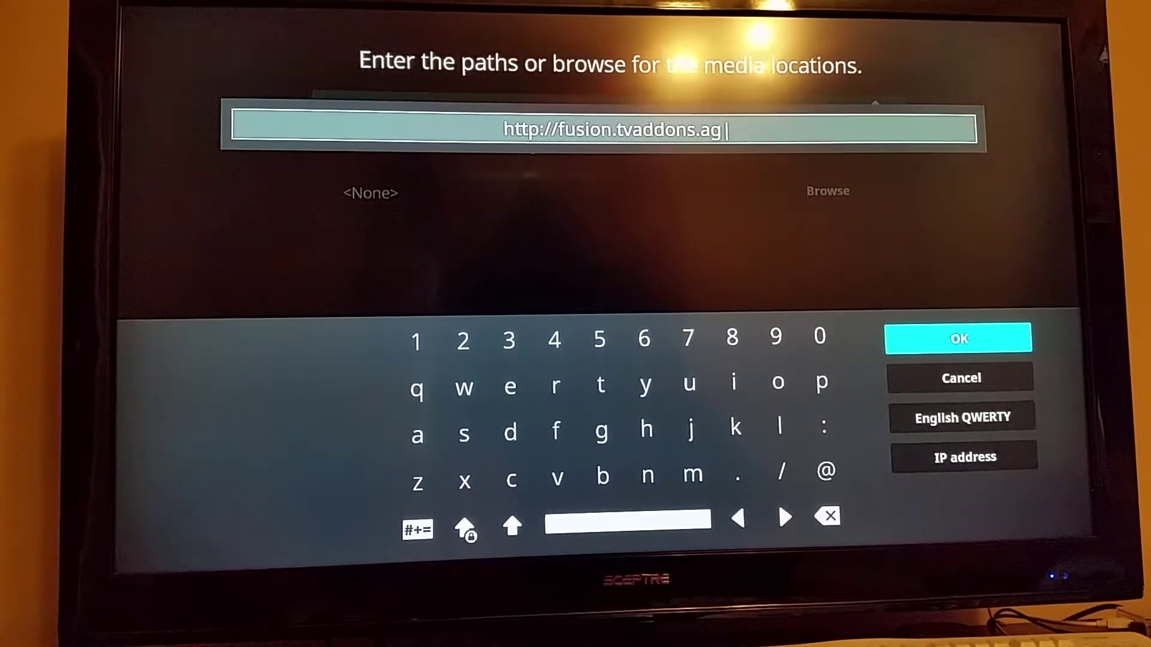
{"action": "key", "text": "Return"}
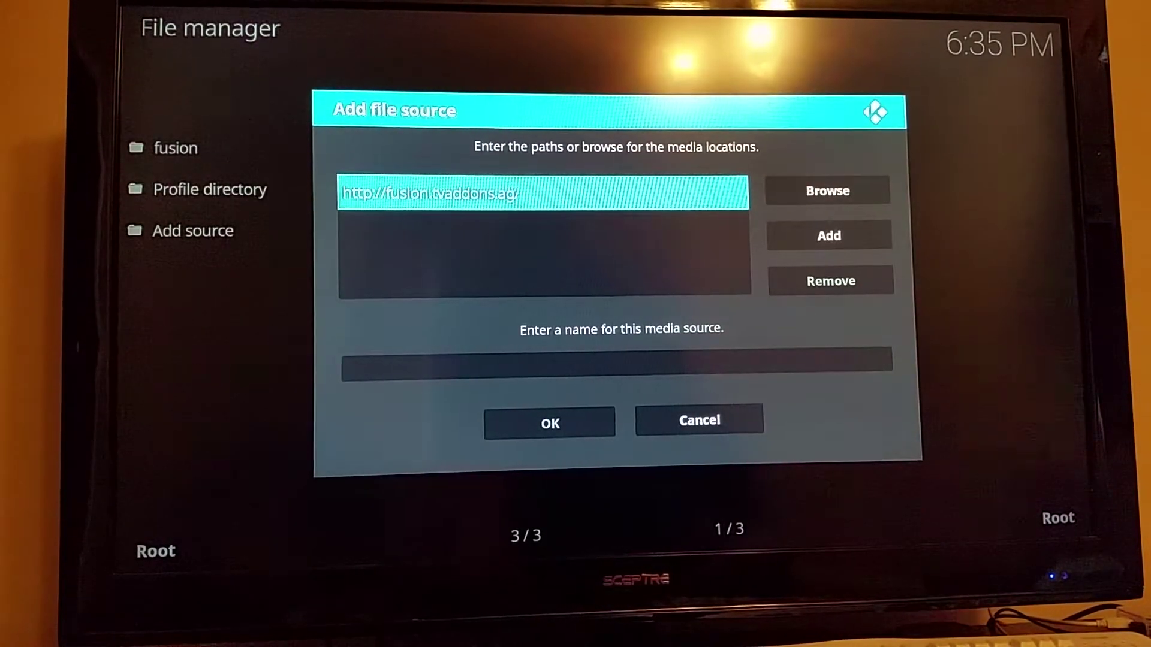
Enter 'fusion' as the source name on the on-screen keyboard
{"action": "key", "text": "Down"}
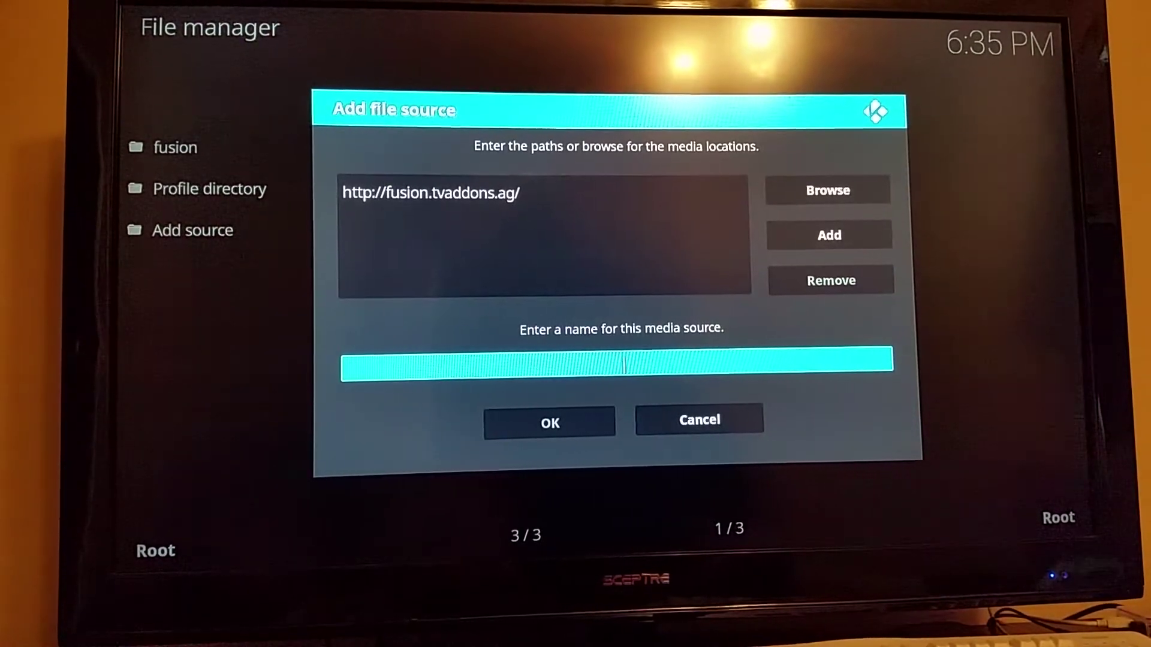
{"action": "key", "text": "Return"}
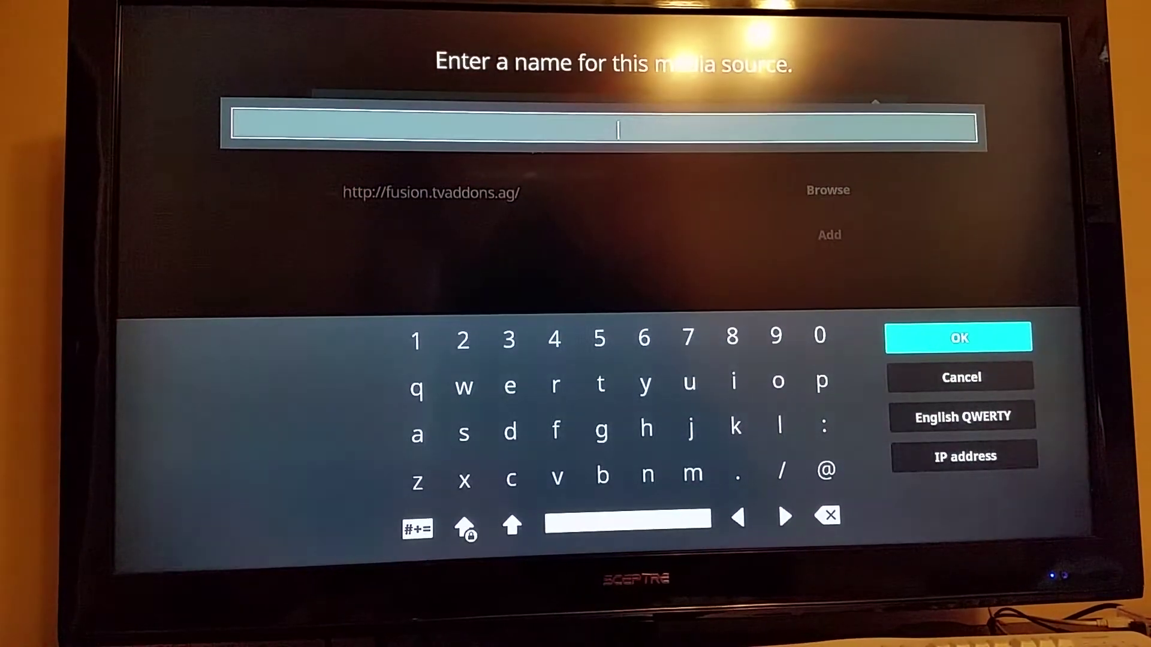
{"action": "key", "text": "Up"}
{"action": "key", "text": "Right"}
{"action": "key", "text": "Left"}
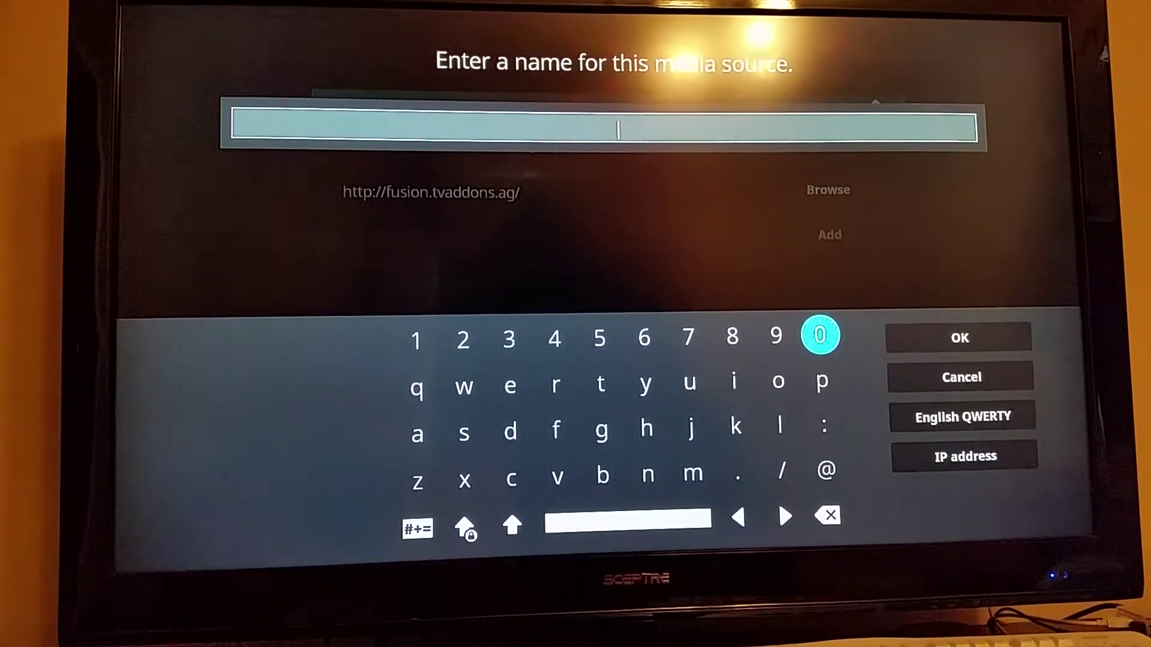
{"action": "type", "text": "fu"}
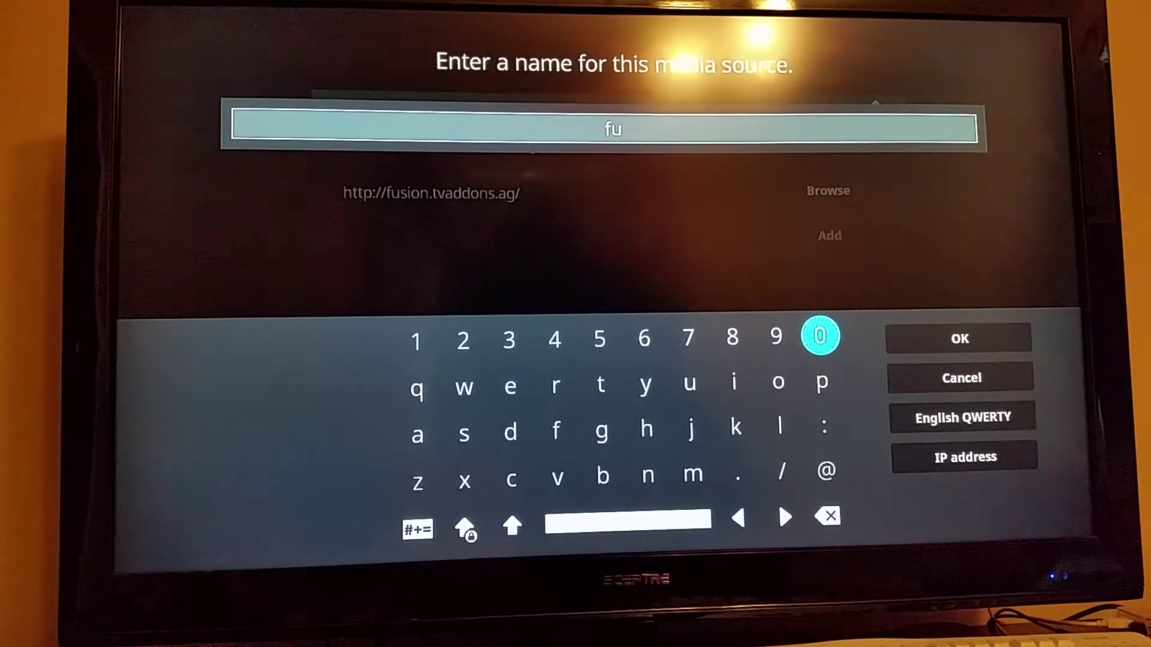
{"action": "type", "text": "sio"}
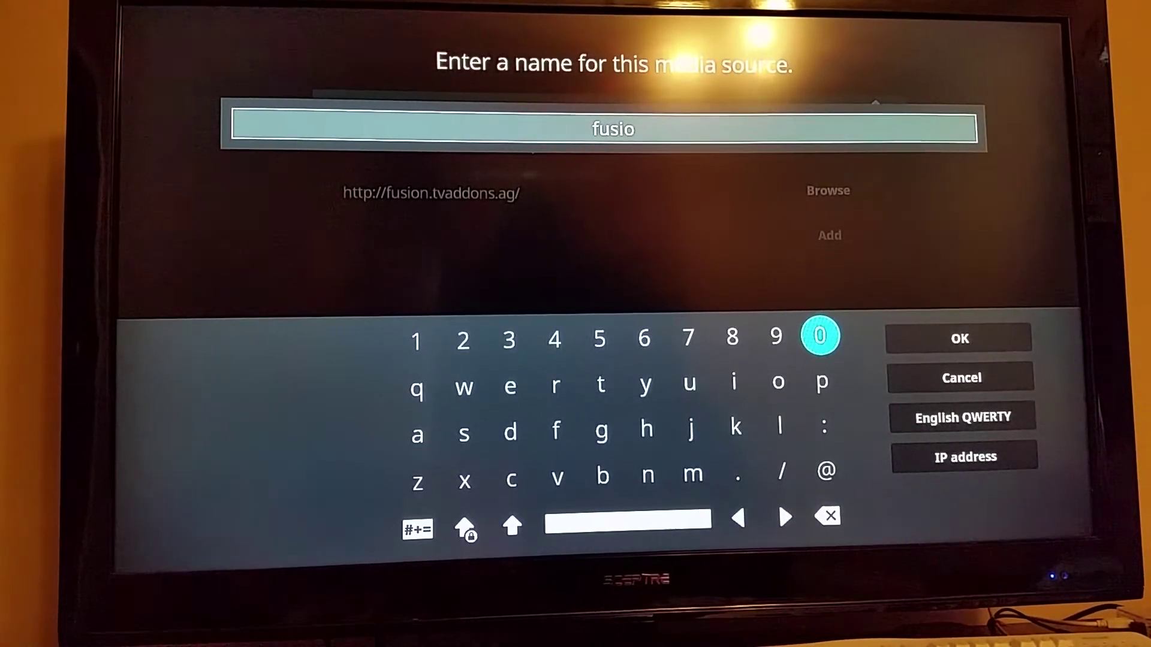
{"action": "type", "text": "n"}
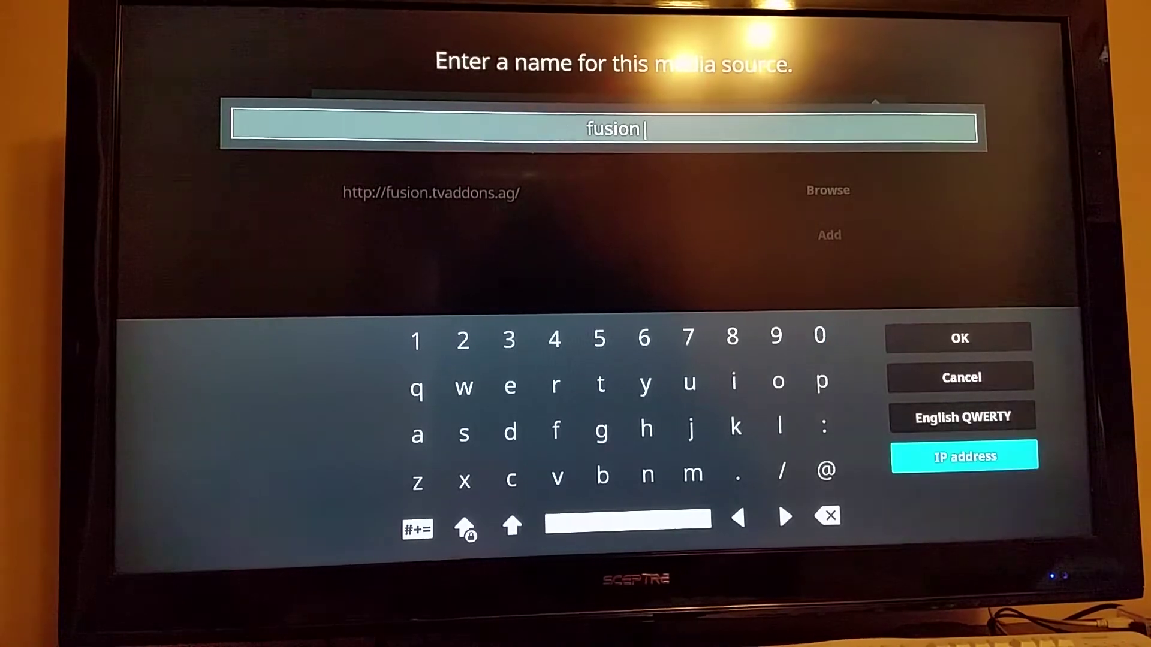
{"action": "key", "text": "Right"}
Cancel the name keyboard and discard the Add file source form unsaved
{"action": "key", "text": "Up"}
{"action": "key", "text": "Up"}
{"action": "key", "text": "Up"}
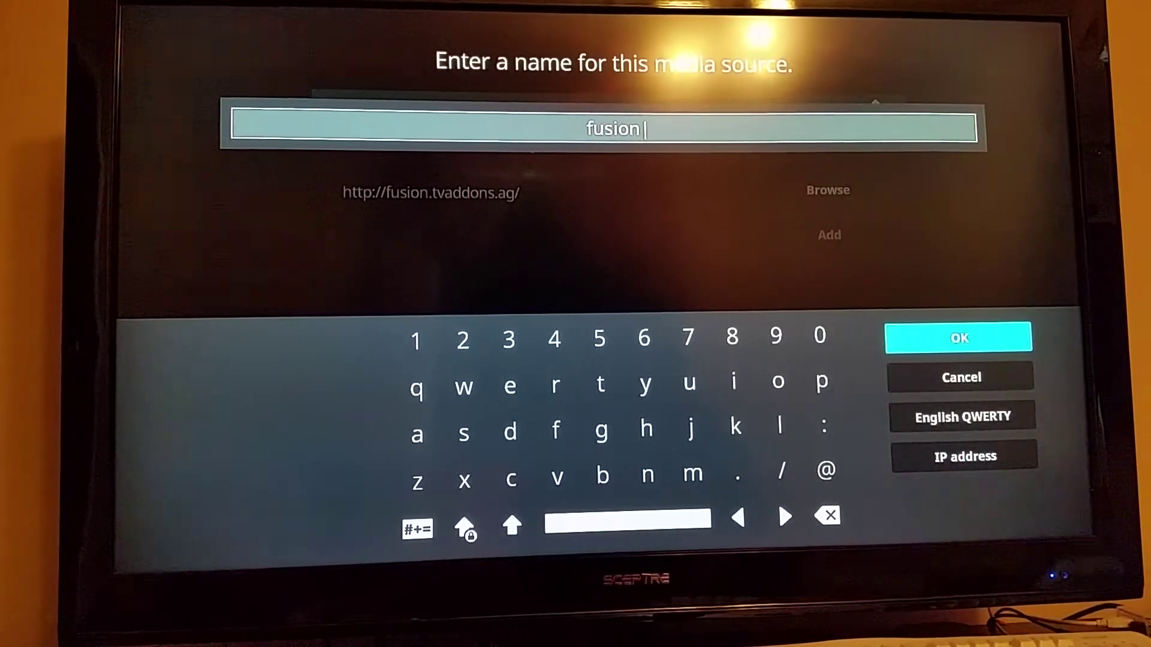
{"action": "key", "text": "Down"}
{"action": "key", "text": "Return"}
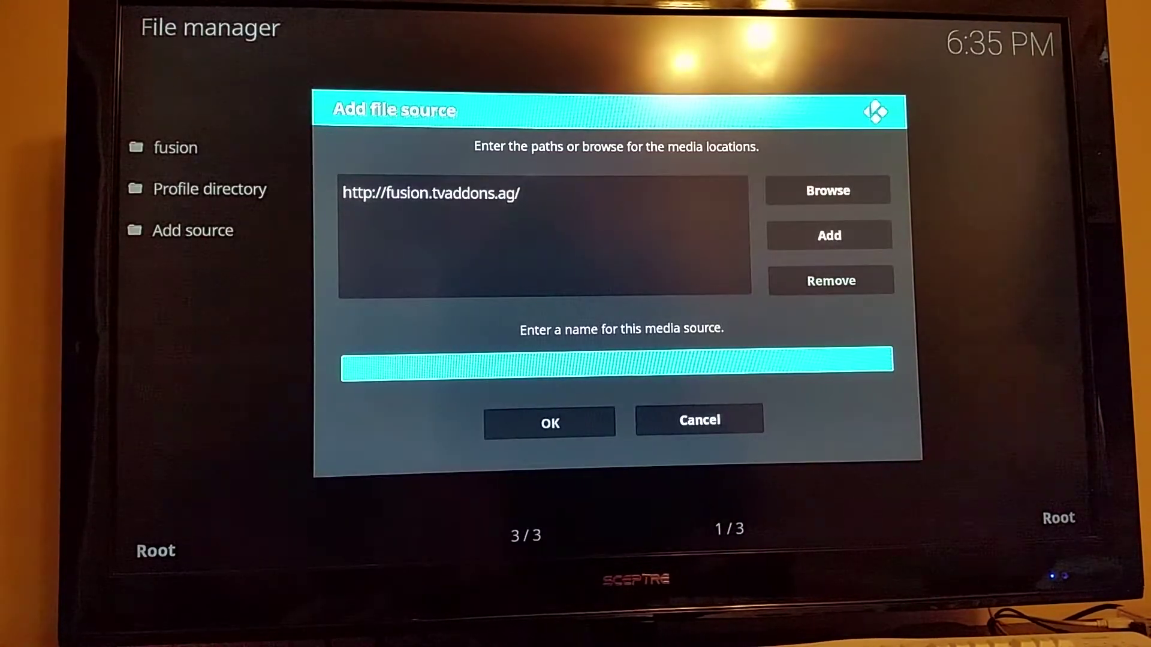
{"action": "key", "text": "Return"}
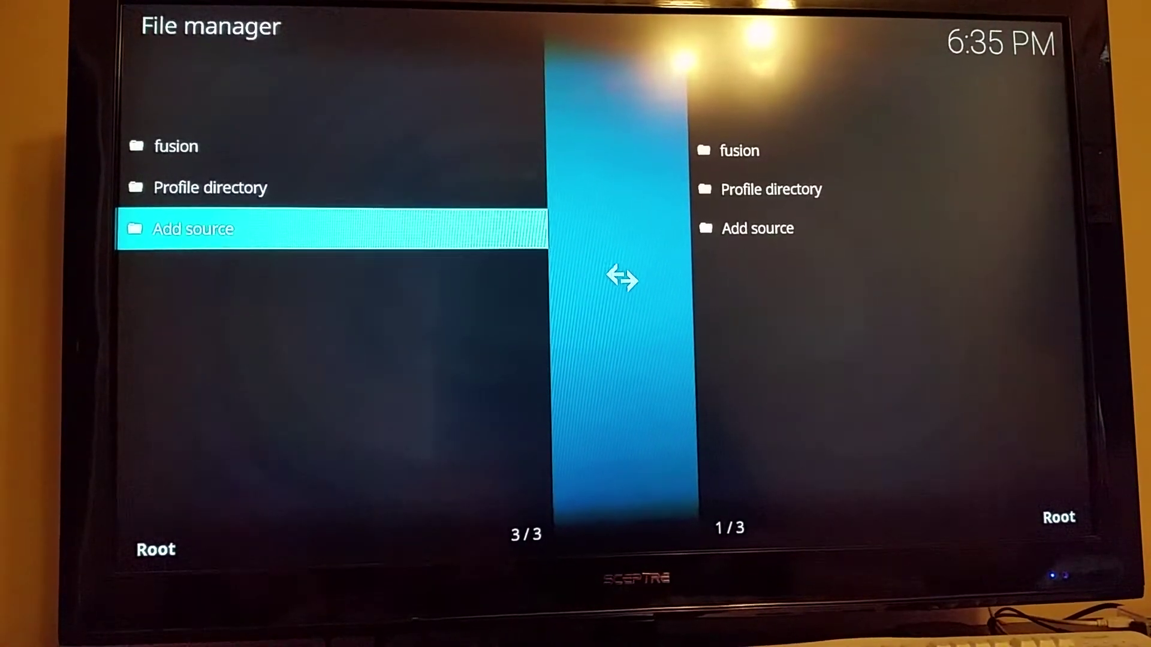
Return home and open 'Install from zip file' in the Add-ons browser
{"action": "key", "text": "Escape"}
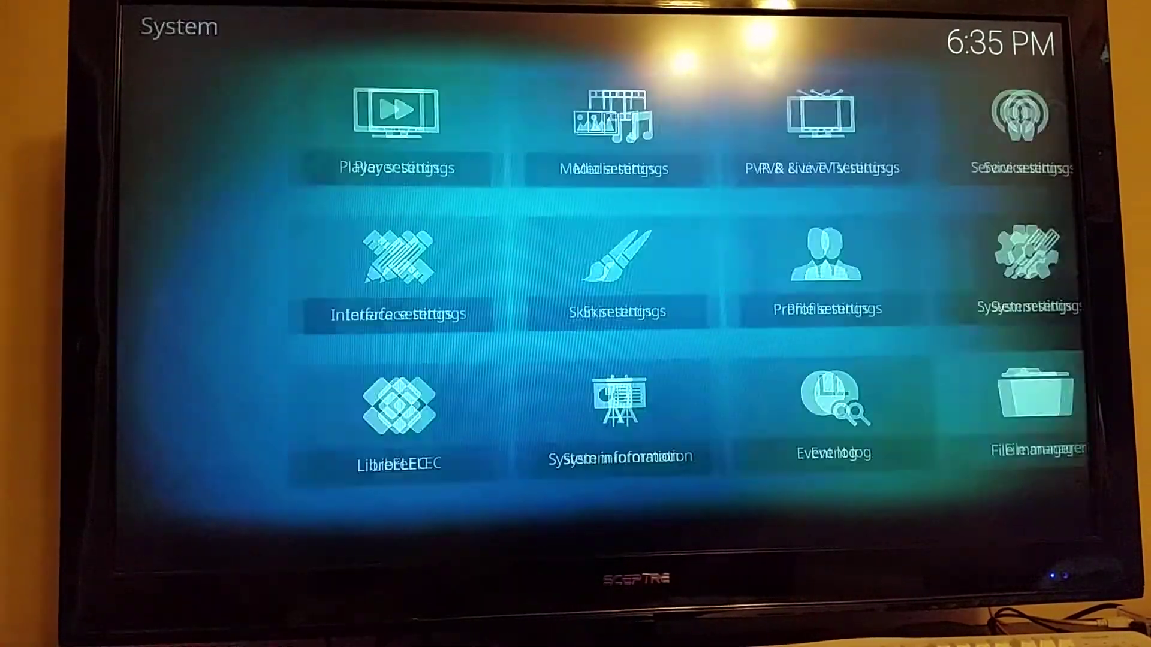
{"action": "key", "text": "Escape"}
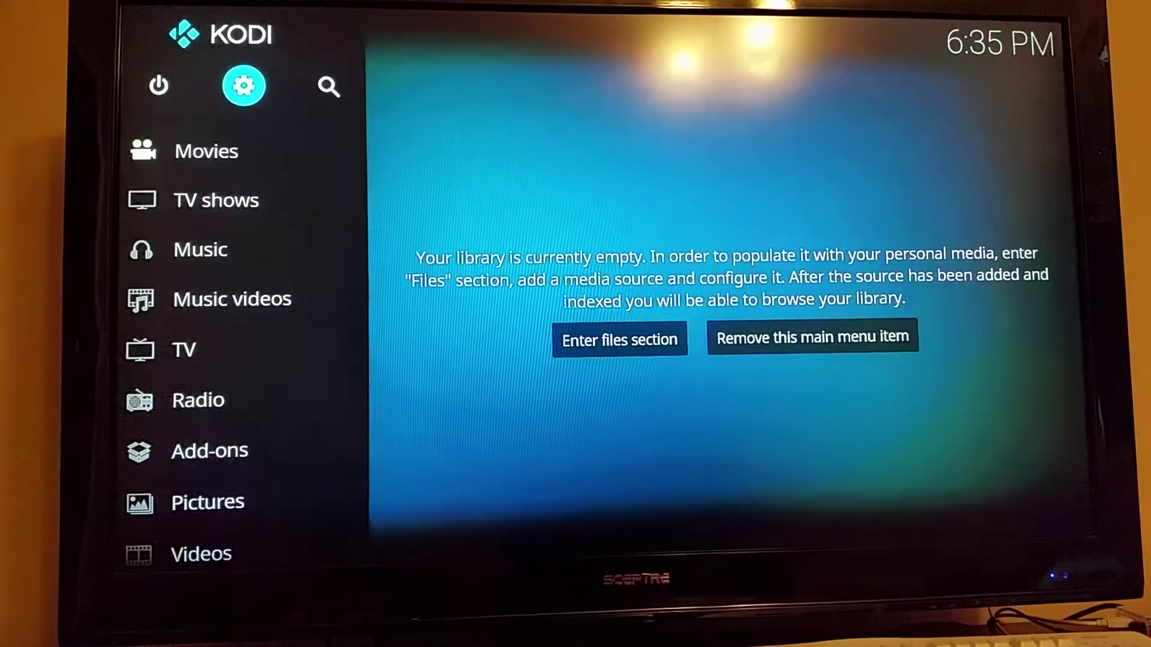
{"action": "key", "text": "Down"}
{"action": "key", "text": "Down"}
{"action": "key", "text": "Down"}
{"action": "key", "text": "Down"}
{"action": "key", "text": "Down"}
{"action": "key", "text": "Down"}
{"action": "key", "text": "Down"}
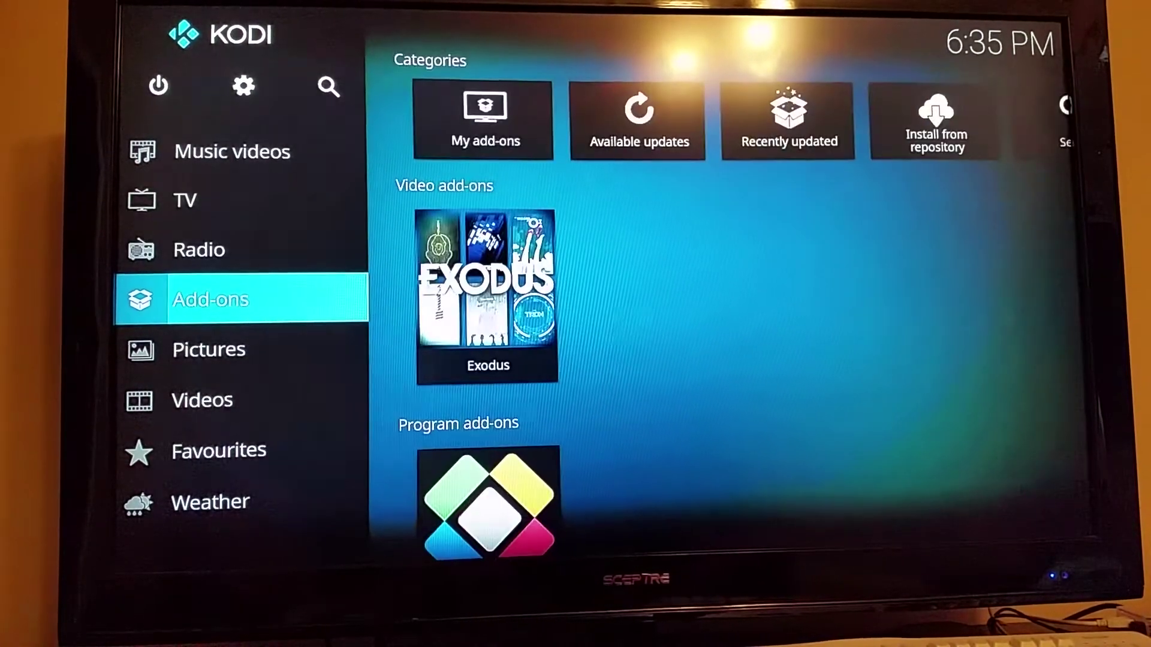
{"action": "key", "text": "Return"}
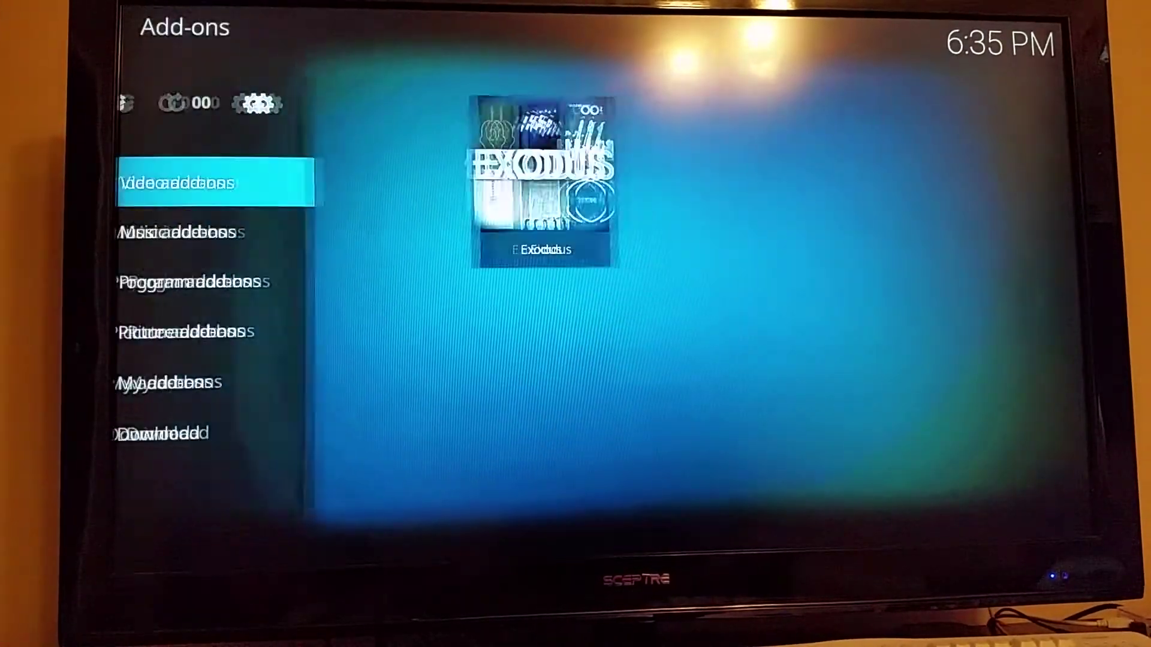
{"action": "key", "text": "Up"}
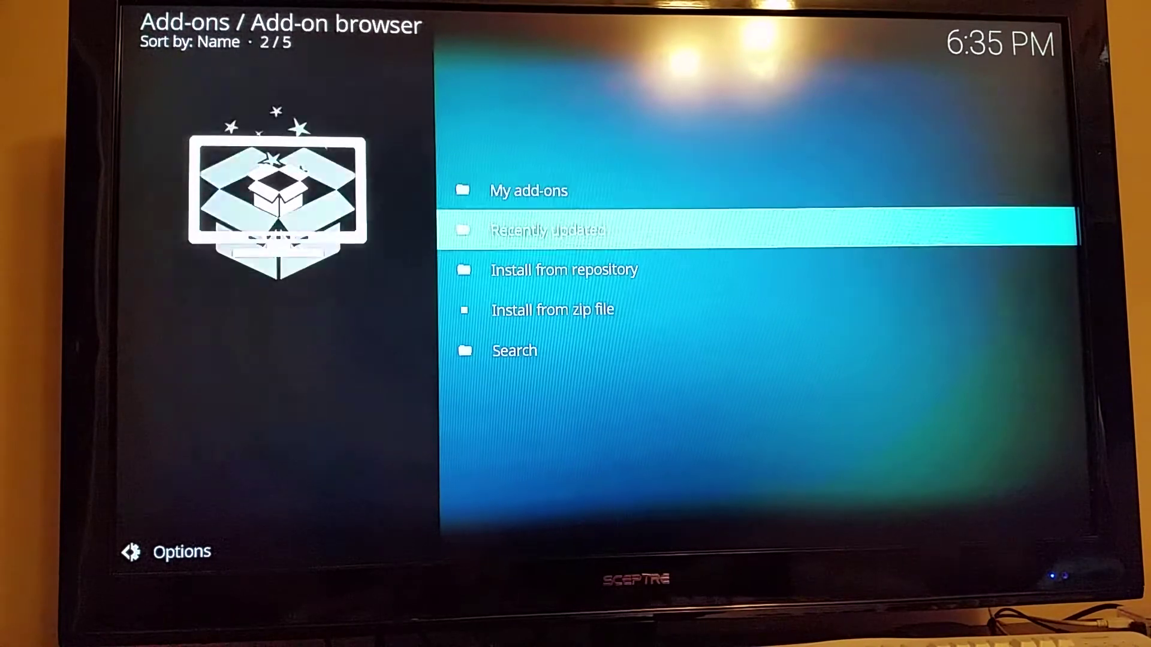
{"action": "key", "text": "Down"}
{"action": "key", "text": "Down"}
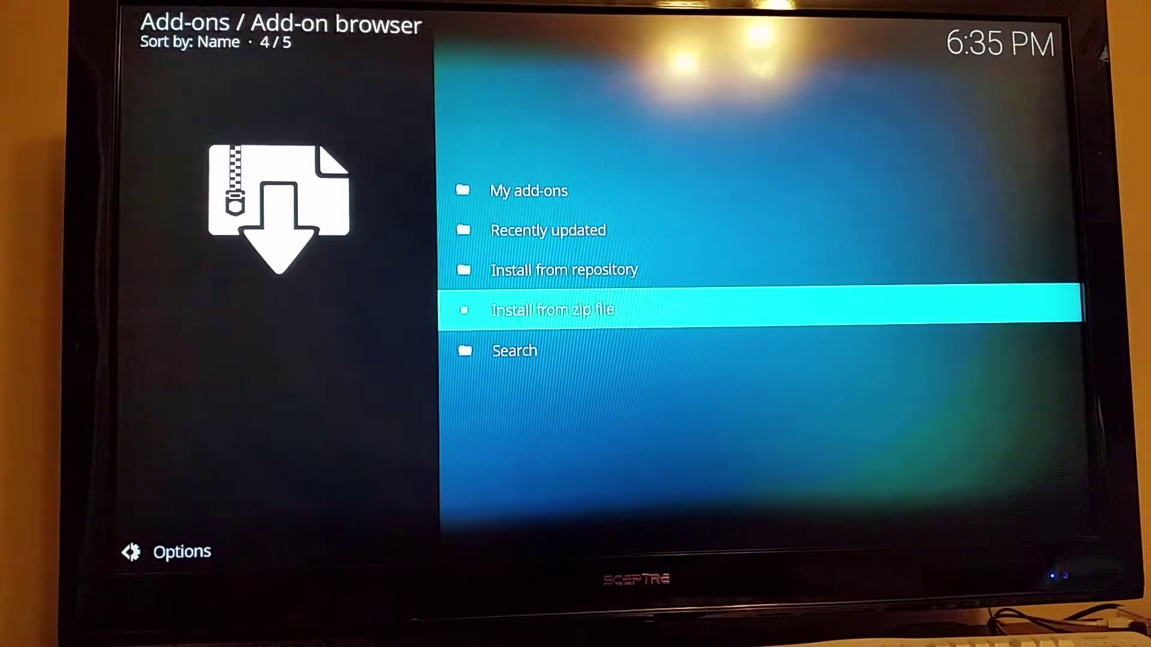
{"action": "key", "text": "Return"}
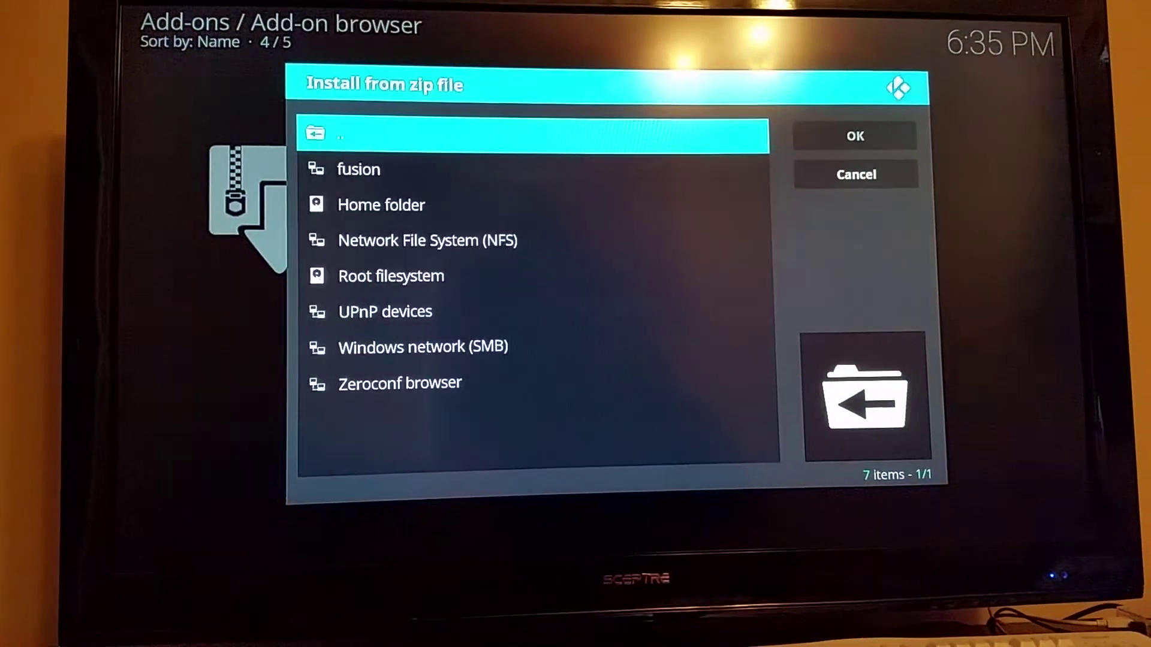
Browse into the fusion source's kodi-repos > english folder
{"action": "key", "text": "Down"}
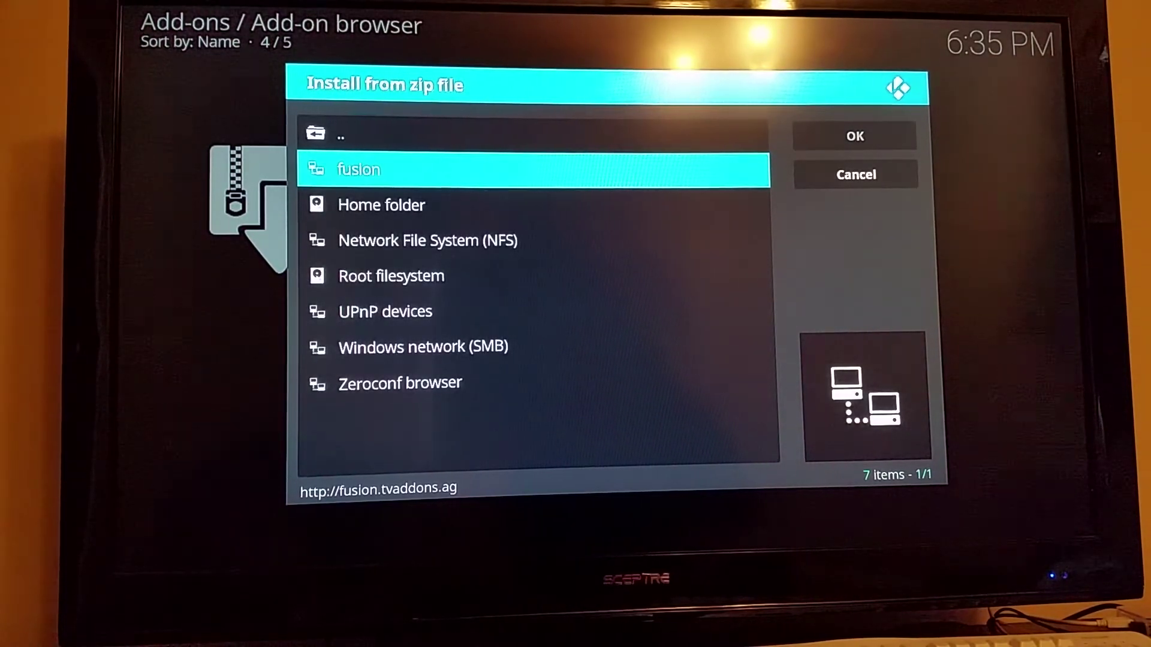
{"action": "key", "text": "Return"}
{"action": "key", "text": "Down"}
{"action": "key", "text": "Down"}
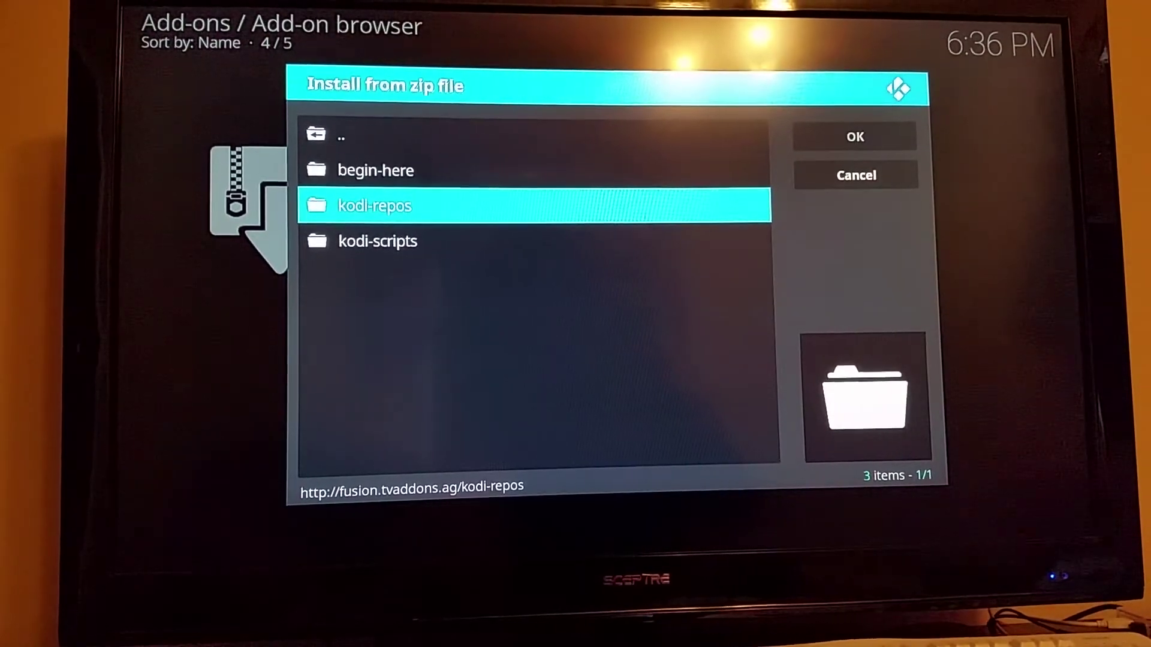
{"action": "key", "text": "Return"}
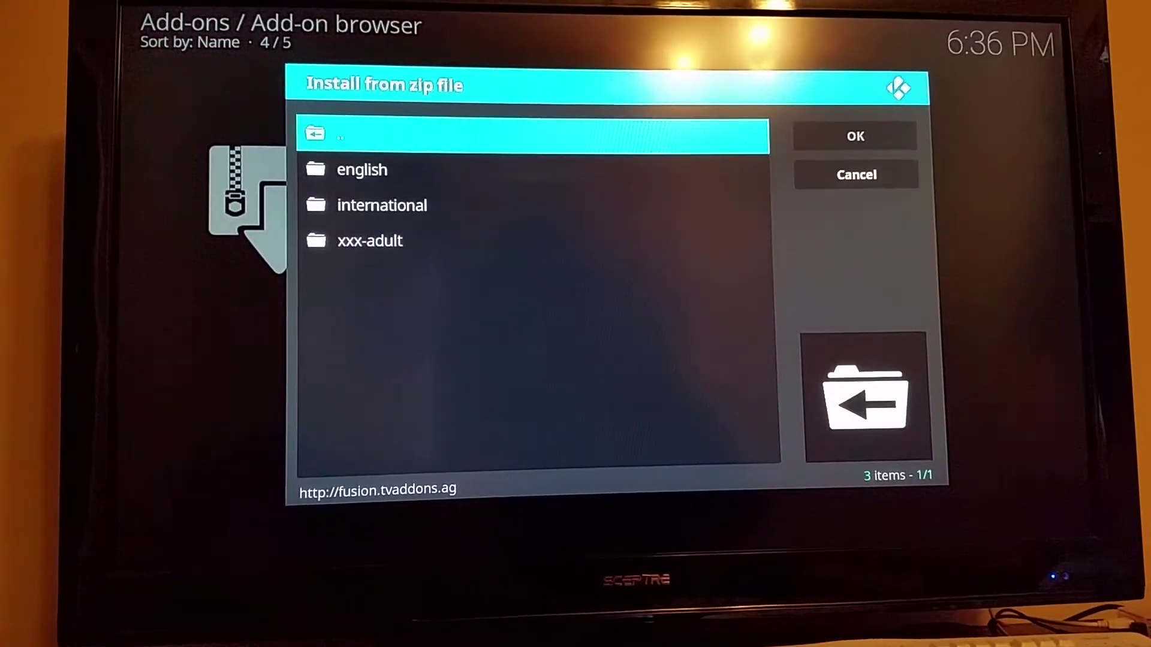
{"action": "key", "text": "Down"}
{"action": "key", "text": "Return"}
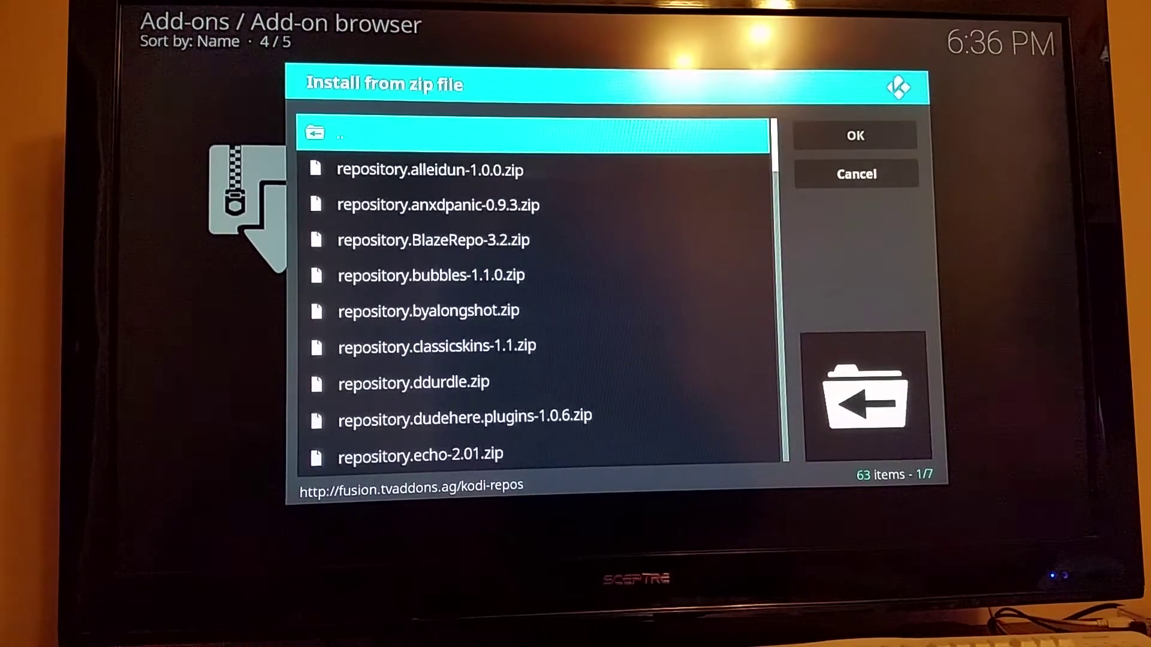
Install repository.exodus-1.0.1.zip from the english folder
{"action": "key", "text": "Down"}
{"action": "key", "text": "Down"}
{"action": "key", "text": "Down"}
{"action": "key", "text": "Down"}
{"action": "key", "text": "Down"}
{"action": "key", "text": "Down"}
{"action": "key", "text": "Down"}
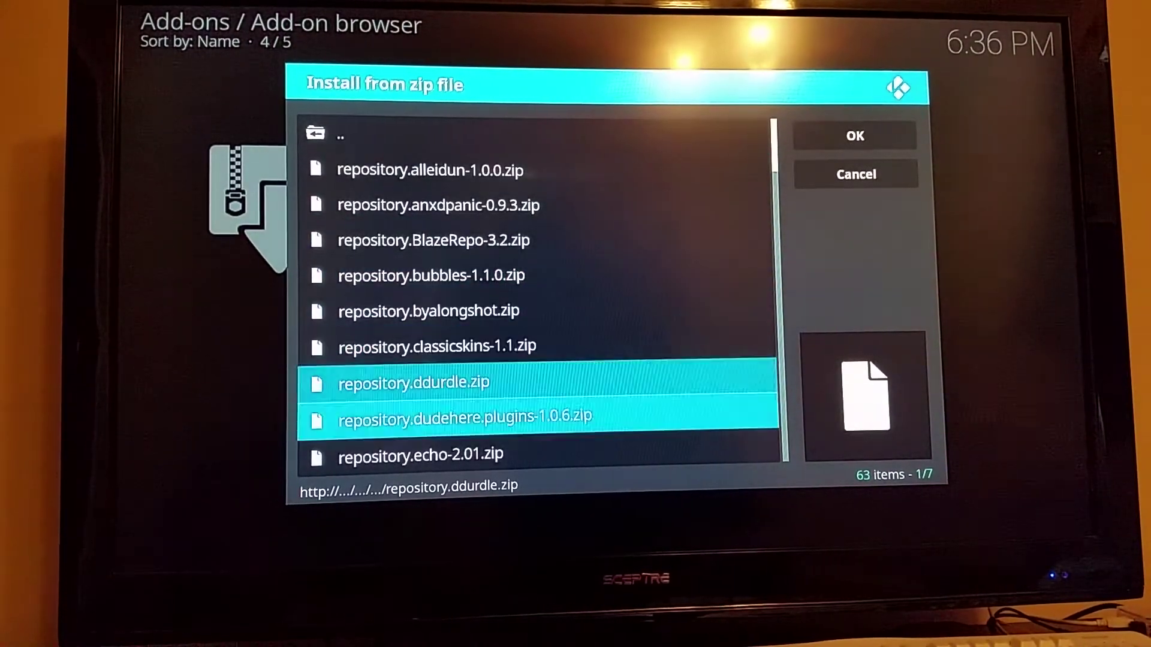
{"action": "key", "text": "Down"}
{"action": "key", "text": "Down"}
{"action": "key", "text": "Down"}
{"action": "key", "text": "Down"}
{"action": "key", "text": "Down"}
{"action": "key", "text": "Down"}
{"action": "key", "text": "Down"}
{"action": "key", "text": "Down"}
{"action": "key", "text": "Up"}
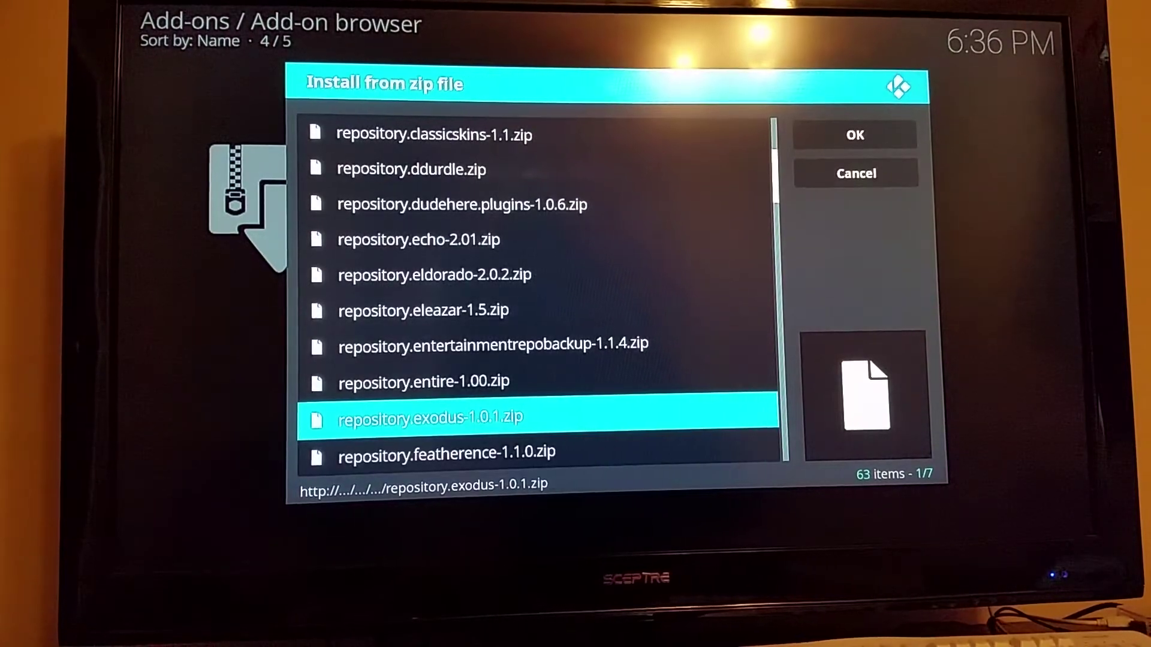
{"action": "key", "text": "Return"}
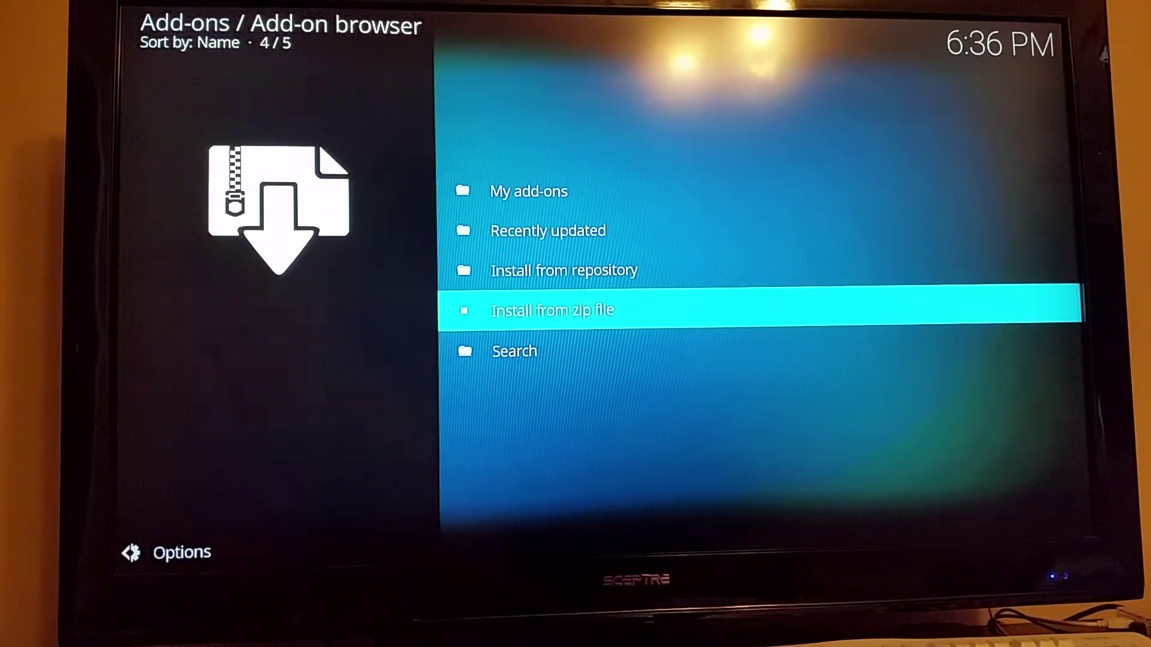
{"action": "key", "text": "Up"}
{"action": "key", "text": "Up"}
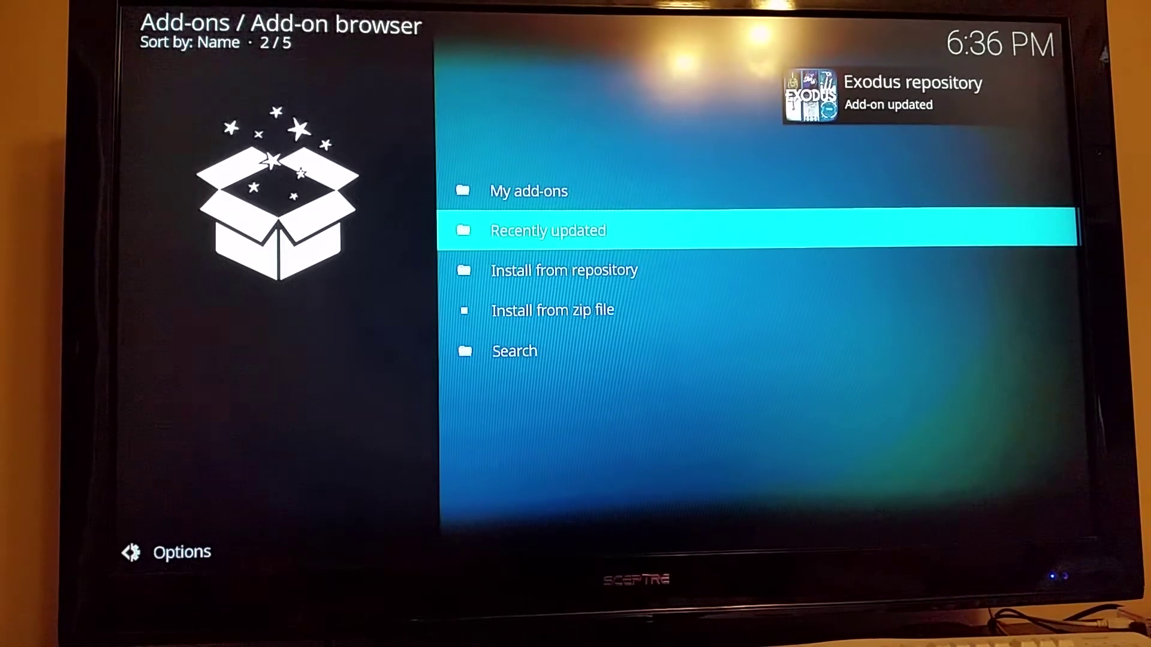
View Exodus repository details via Install from repository > Exodus repository > Add-on repository
{"action": "key", "text": "Down"}
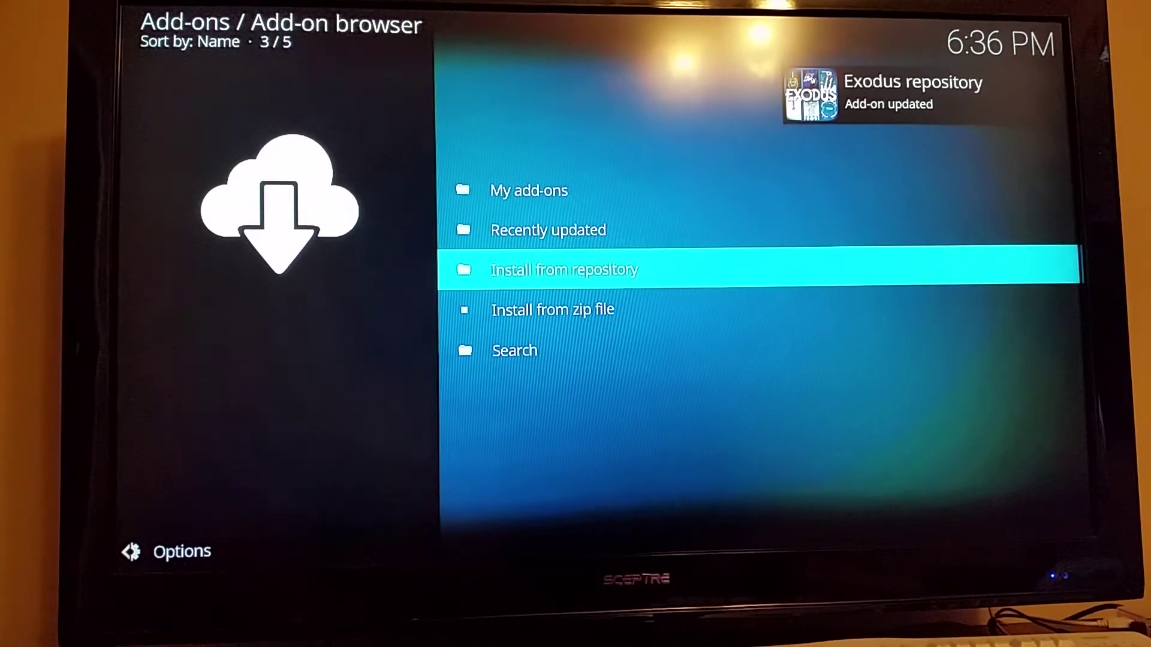
{"action": "key", "text": "Return"}
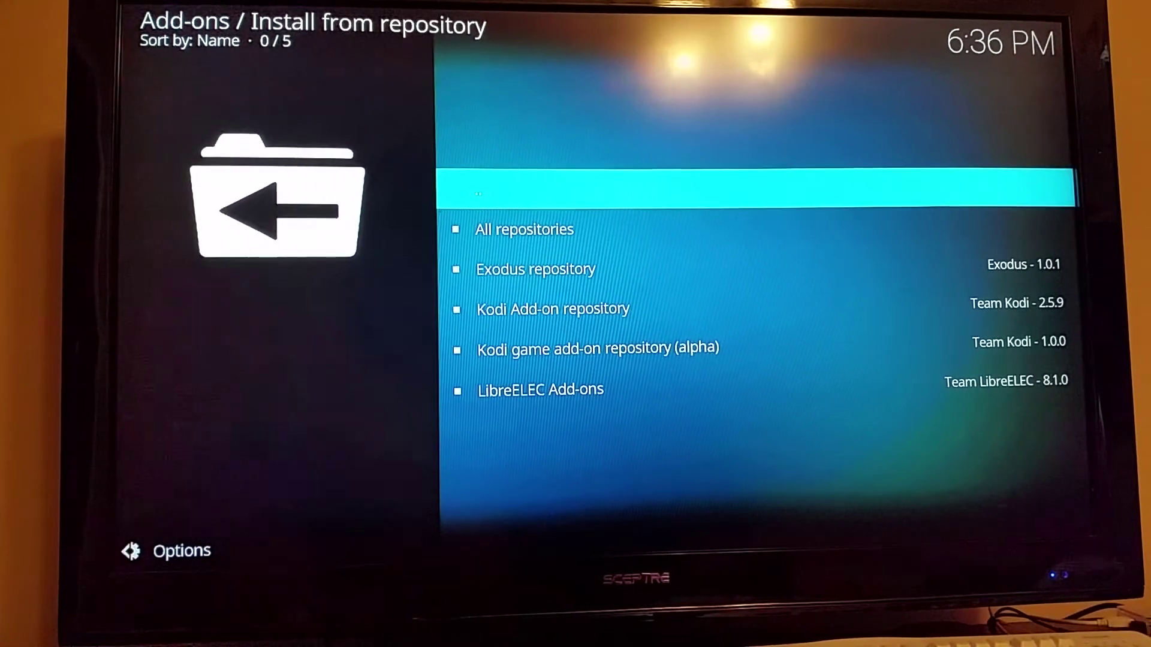
{"action": "key", "text": "Down"}
{"action": "key", "text": "Down"}
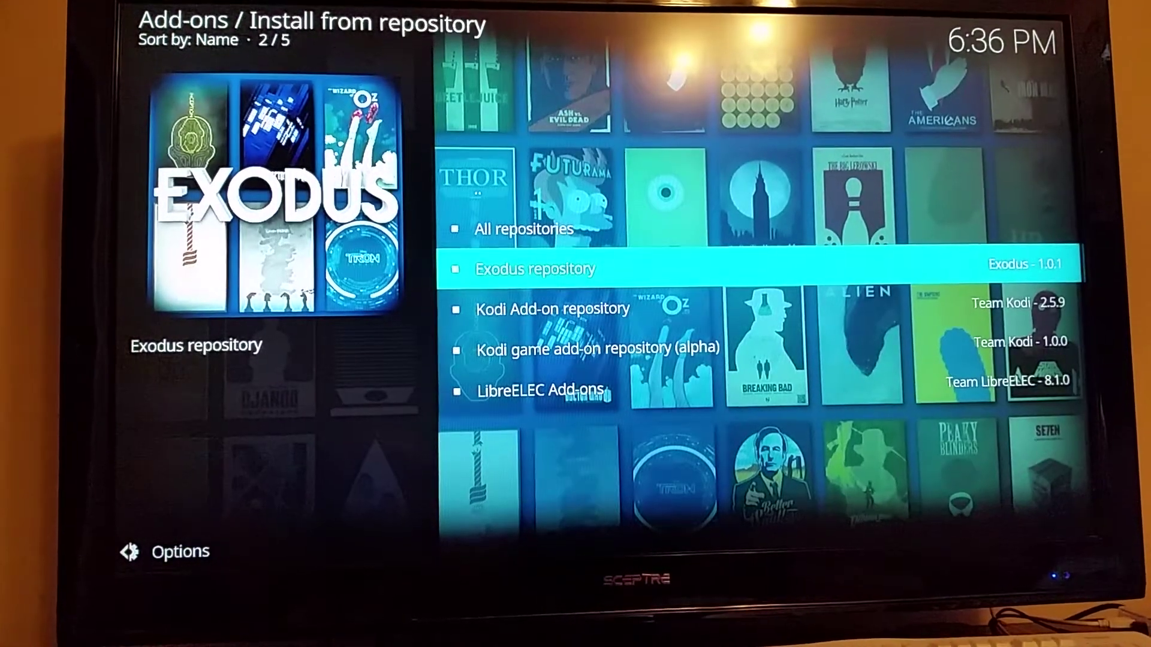
{"action": "key", "text": "Return"}
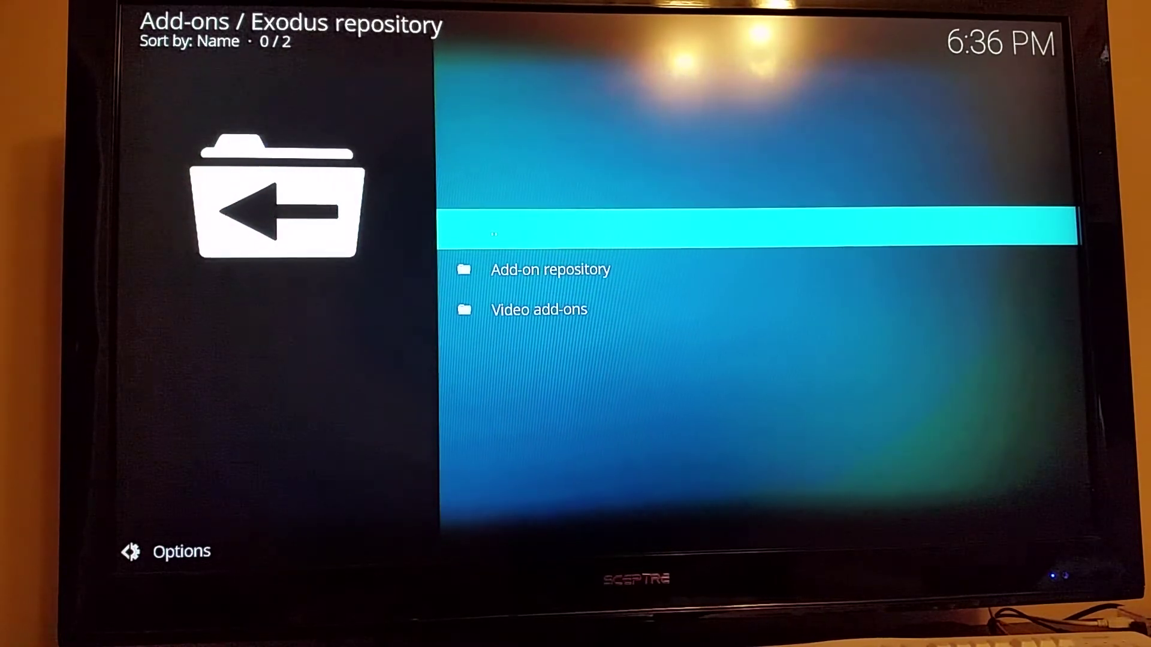
{"action": "key", "text": "Down"}
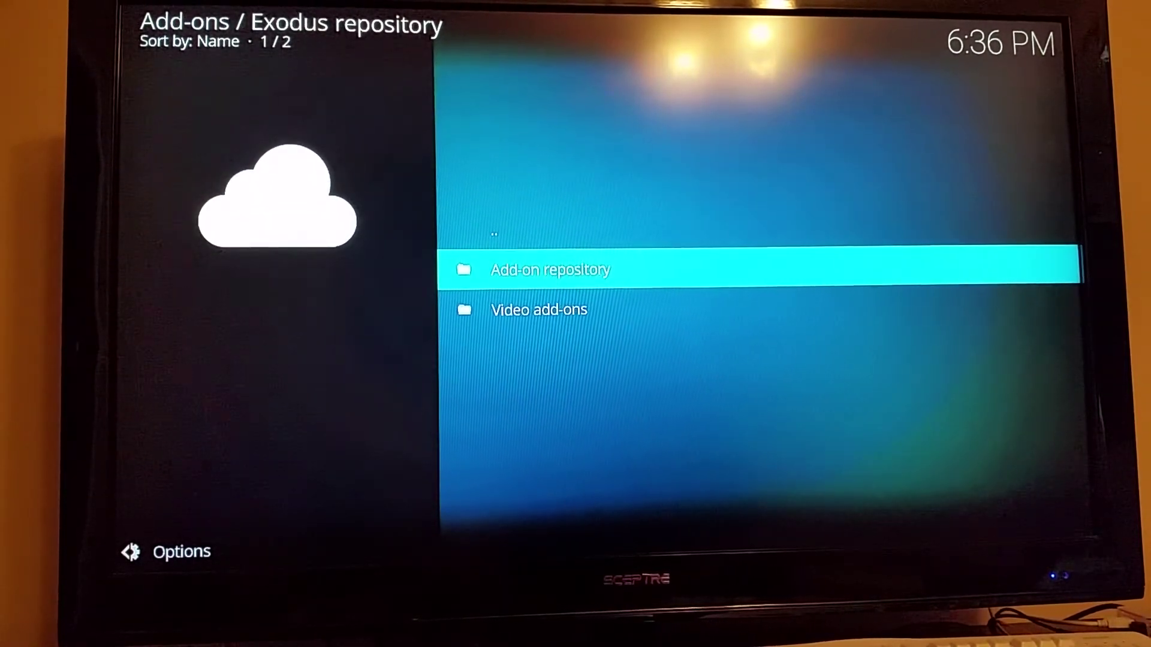
{"action": "key", "text": "Return"}
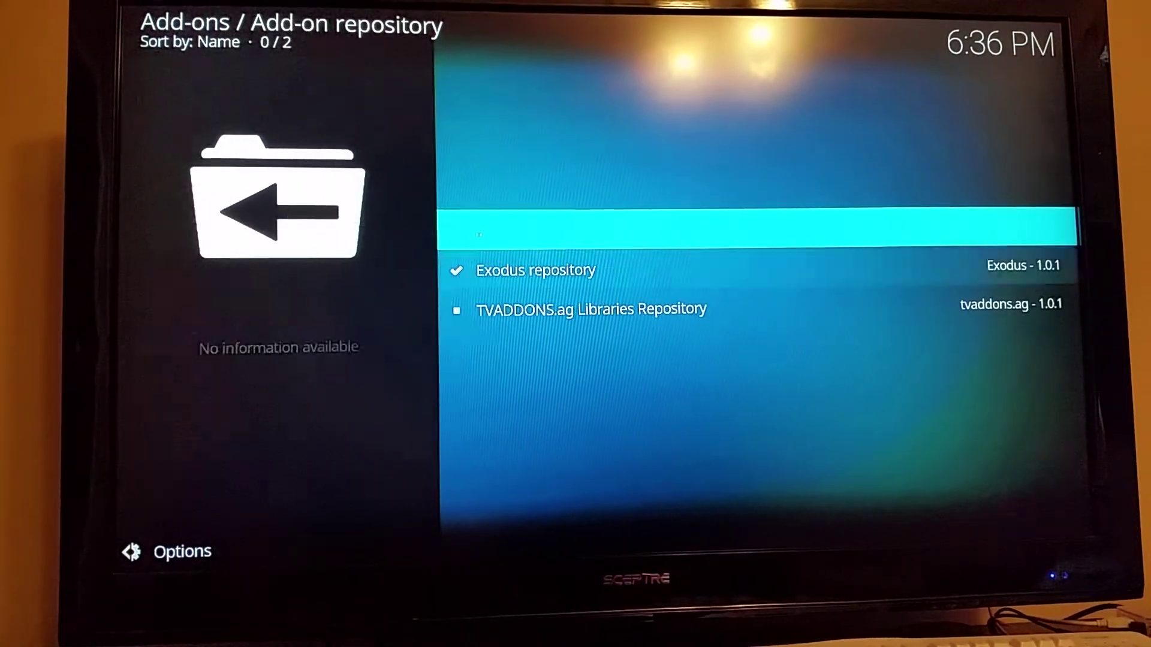
{"action": "key", "text": "Down"}
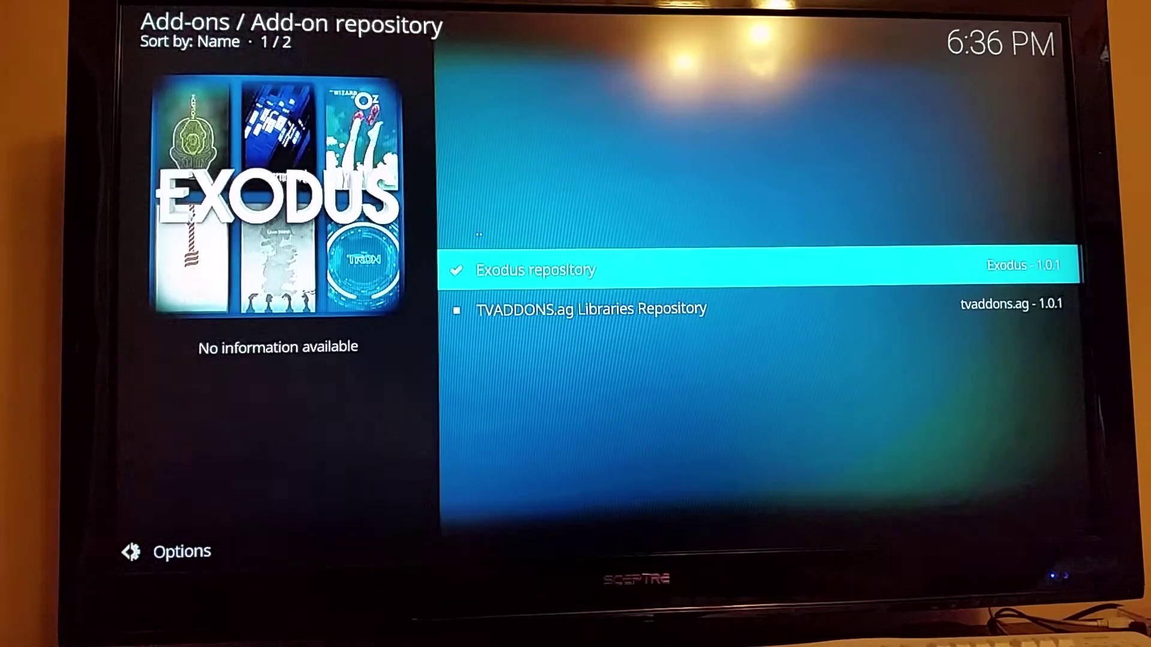
{"action": "key", "text": "Return"}
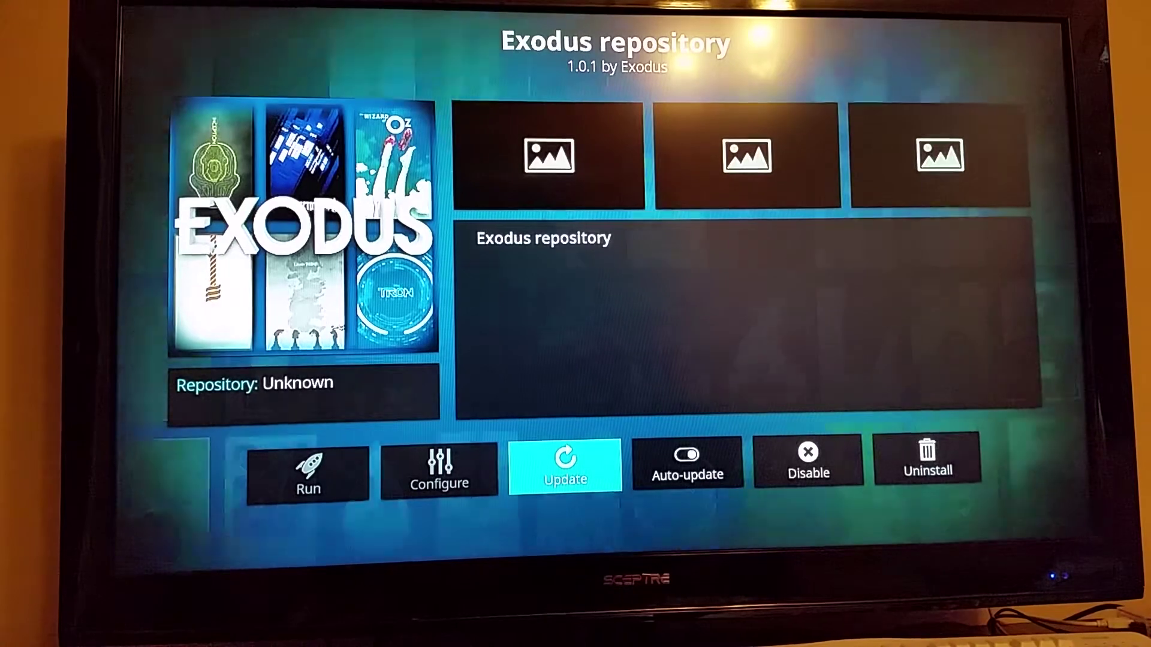
Close the Exodus repository 1.0.1 info dialog and return to home Add-ons
{"action": "key", "text": "Right"}
{"action": "key", "text": "Right"}
{"action": "key", "text": "Right"}
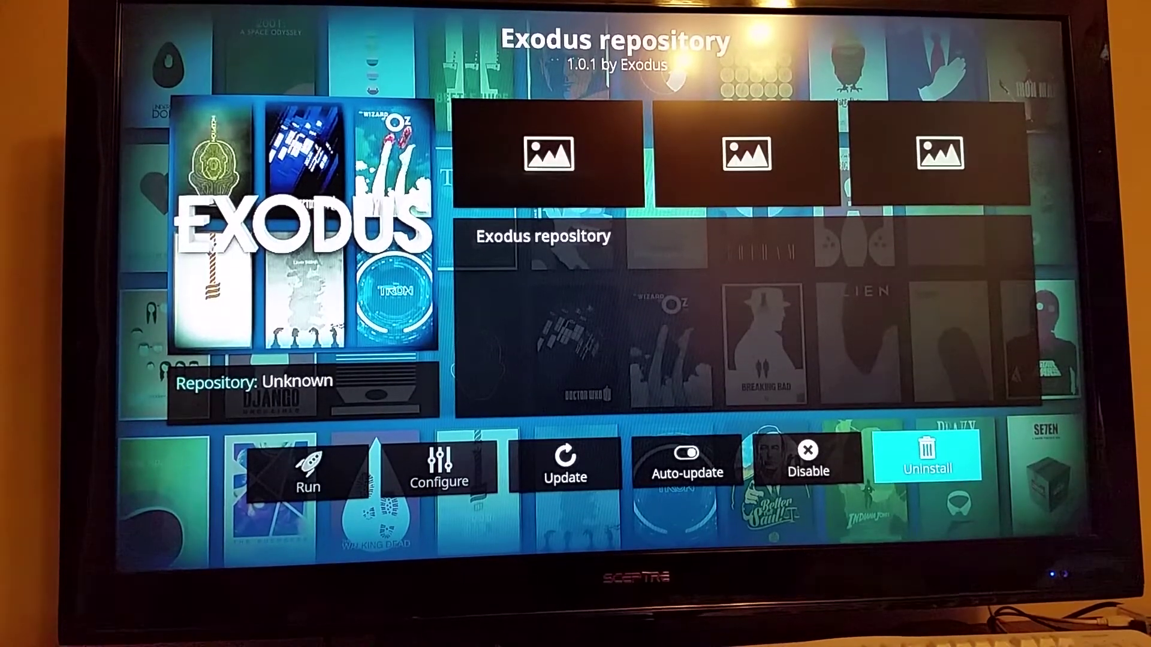
{"action": "key", "text": "Left"}
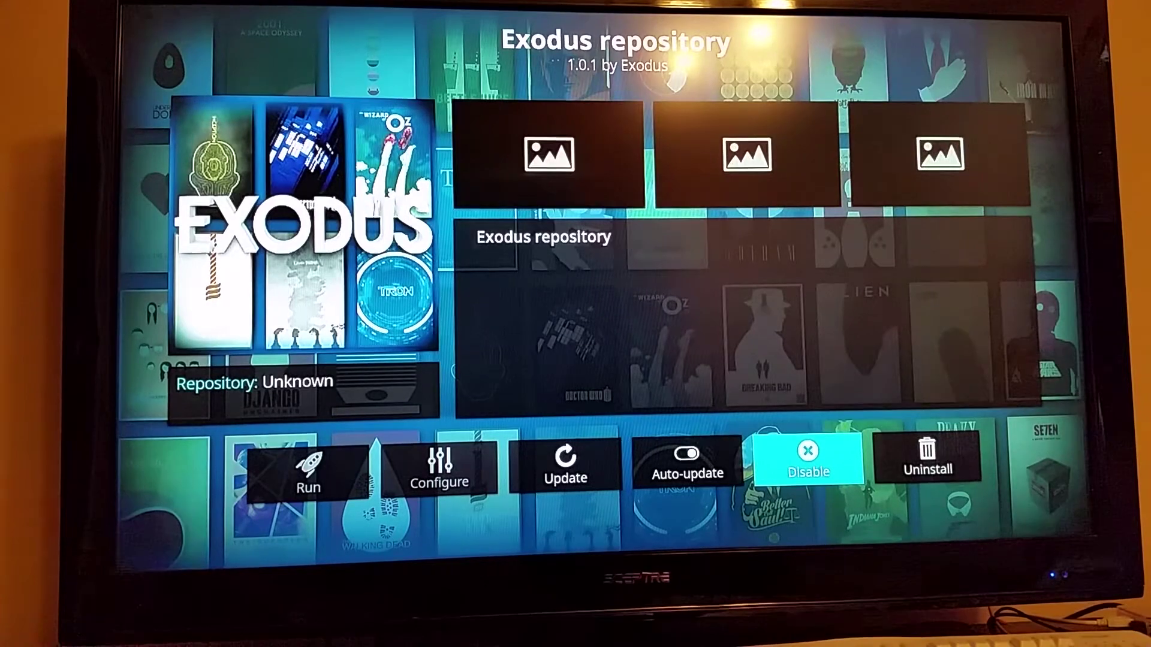
{"action": "key", "text": "Escape"}
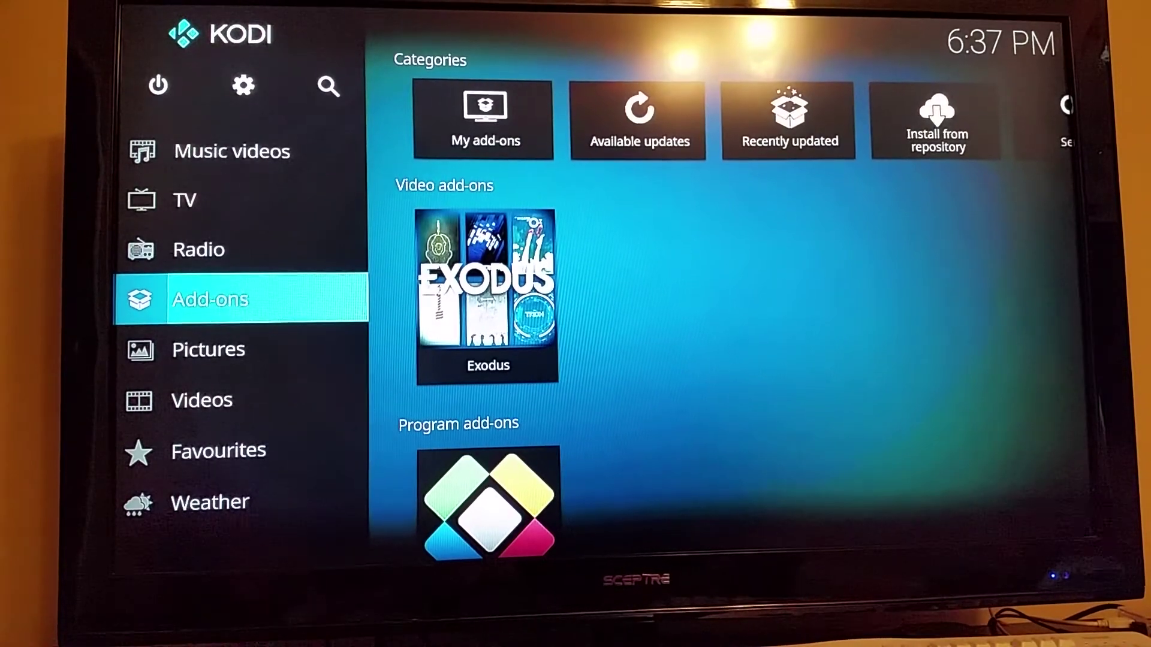
Launch Exodus from the Video add-ons list in the Videos section
{"action": "key", "text": "Up"}
{"action": "key", "text": "Down"}
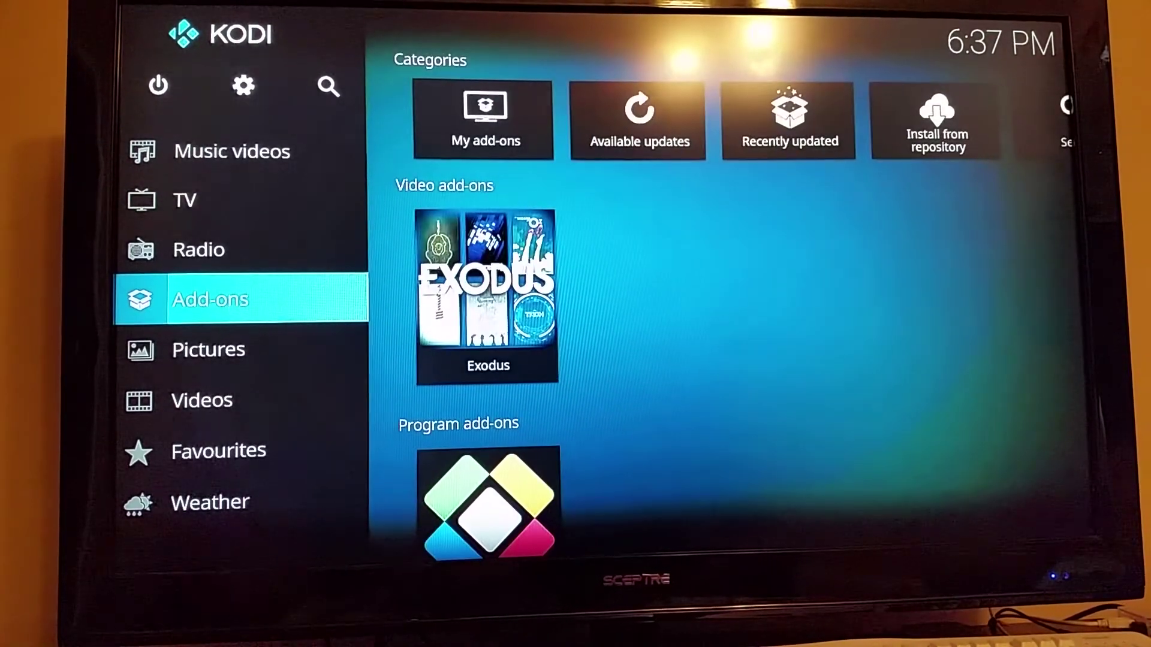
{"action": "key", "text": "Down"}
{"action": "key", "text": "Down"}
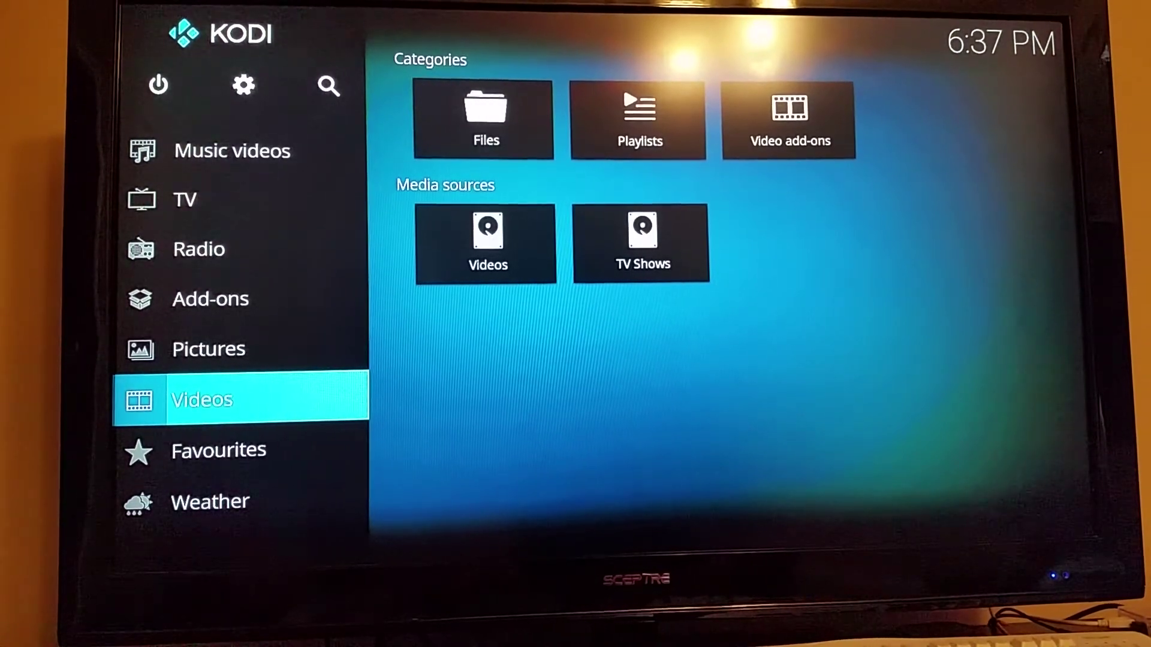
{"action": "key", "text": "Right"}
{"action": "key", "text": "Return"}
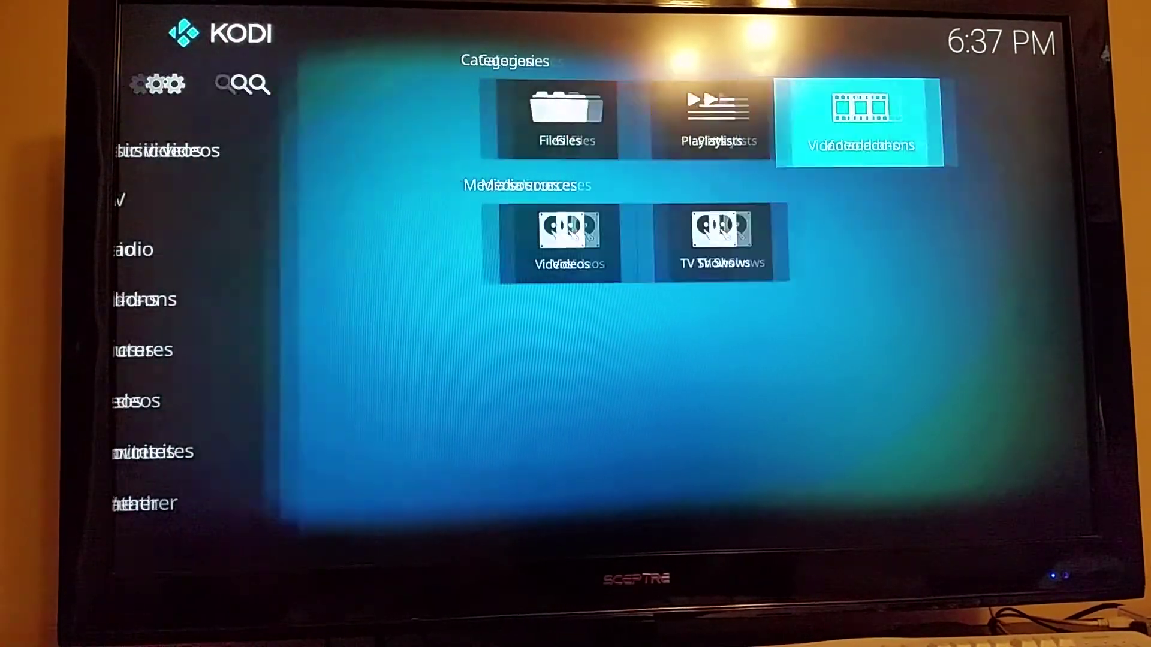
{"action": "key", "text": "Down"}
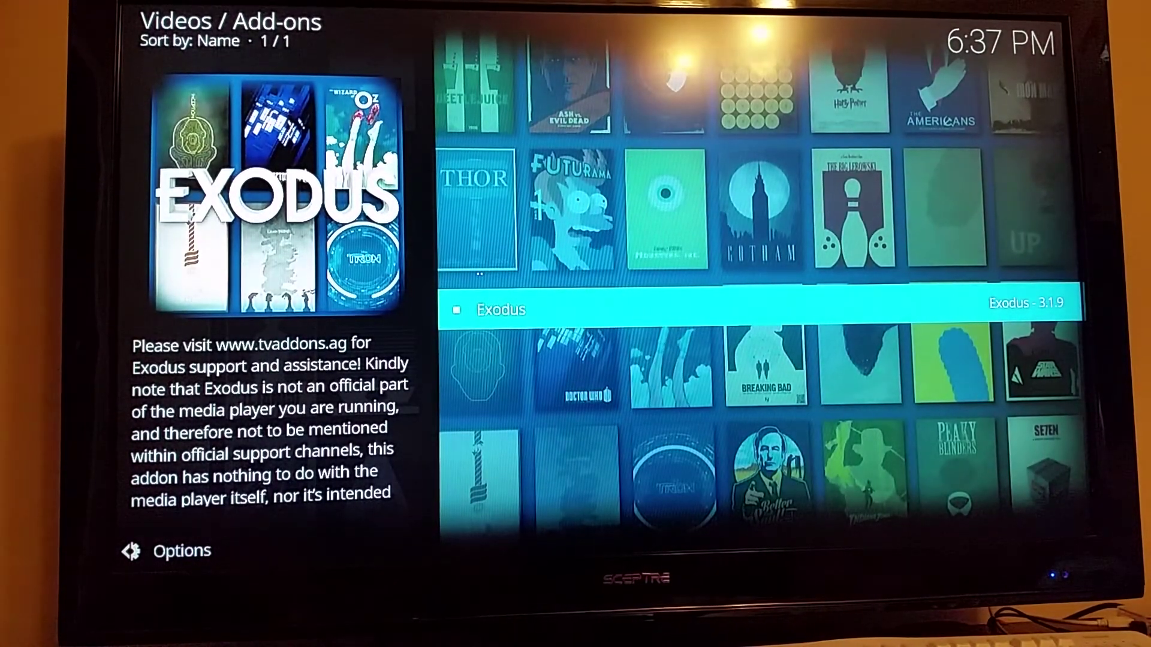
{"action": "key", "text": "Return"}
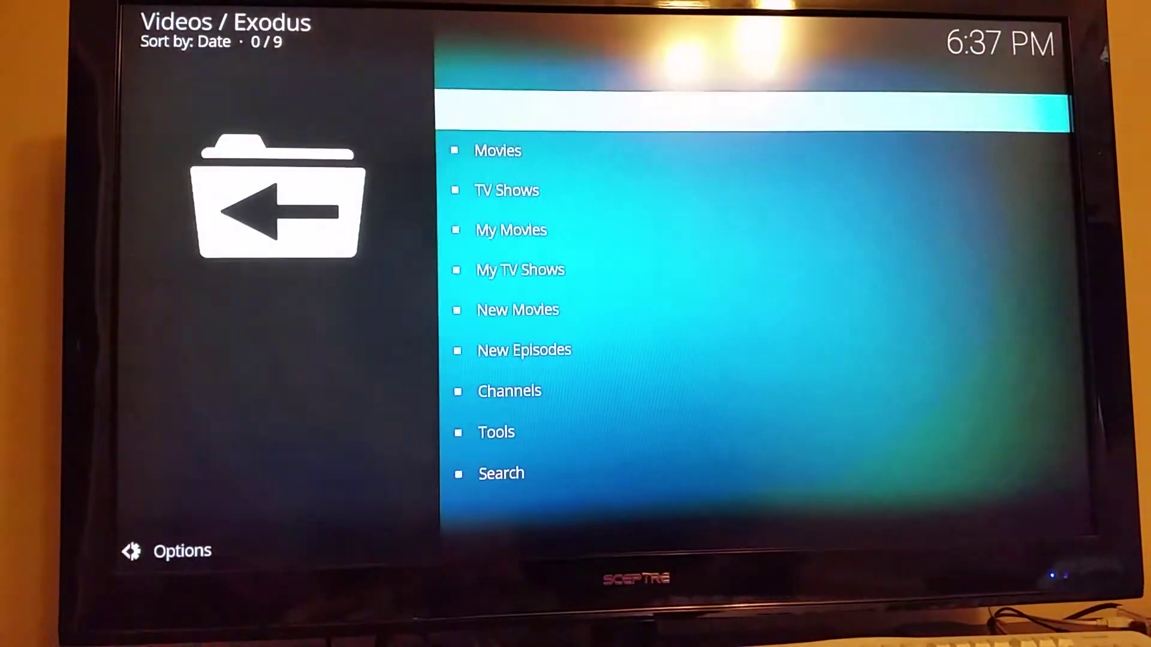
Highlight Movies in Exodus, then back out to Kodi's Videos section
{"action": "key", "text": "Down"}
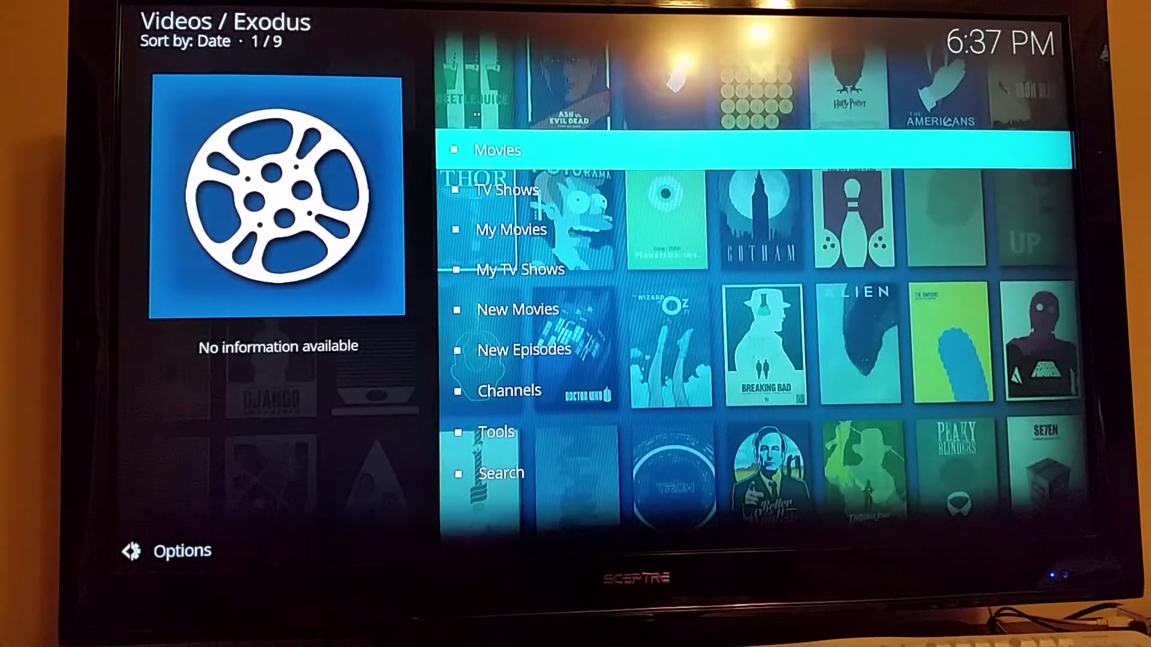
{"action": "key", "text": "Return"}
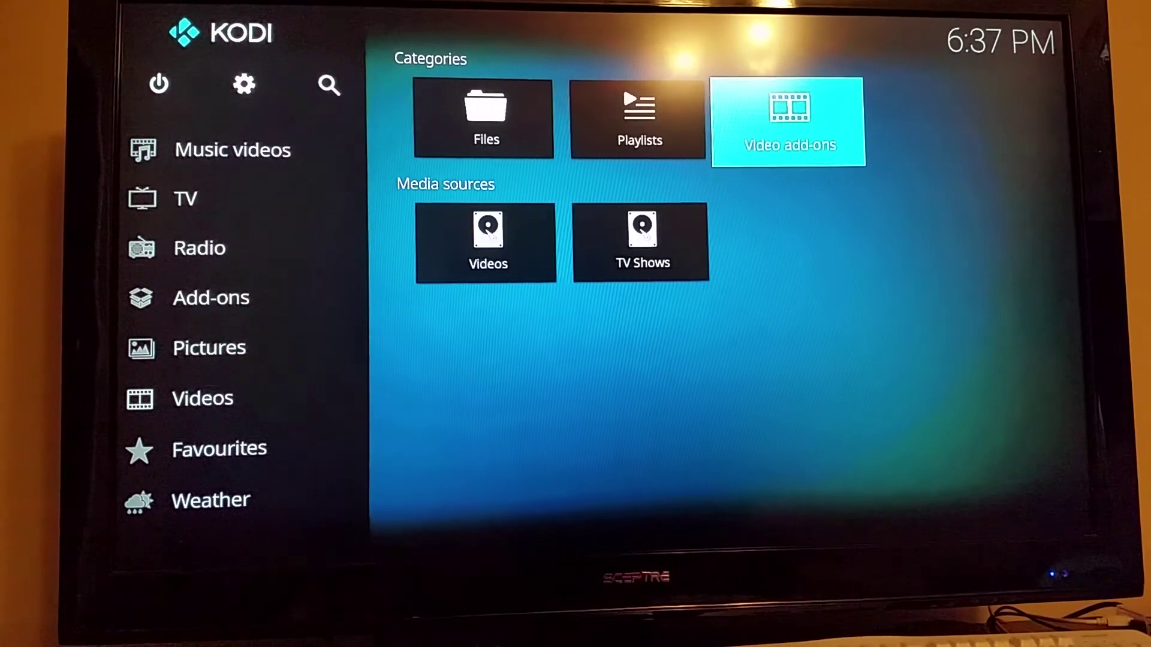
{"action": "key", "text": "Left"}
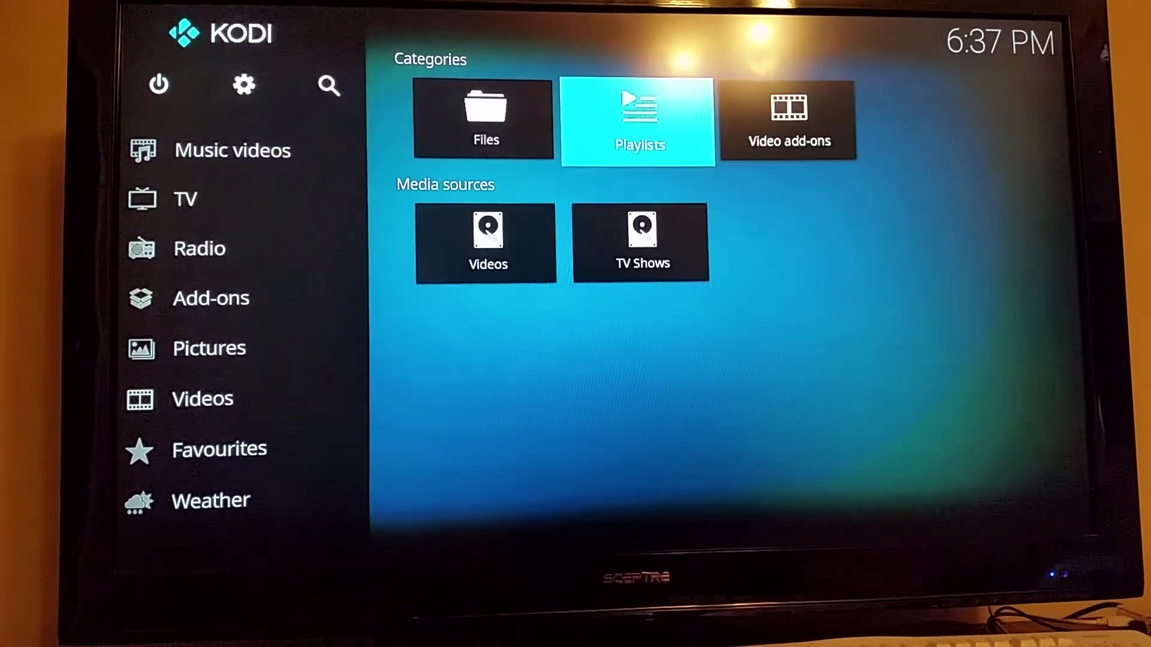
{"action": "key", "text": "Left"}
{"action": "key", "text": "Left"}
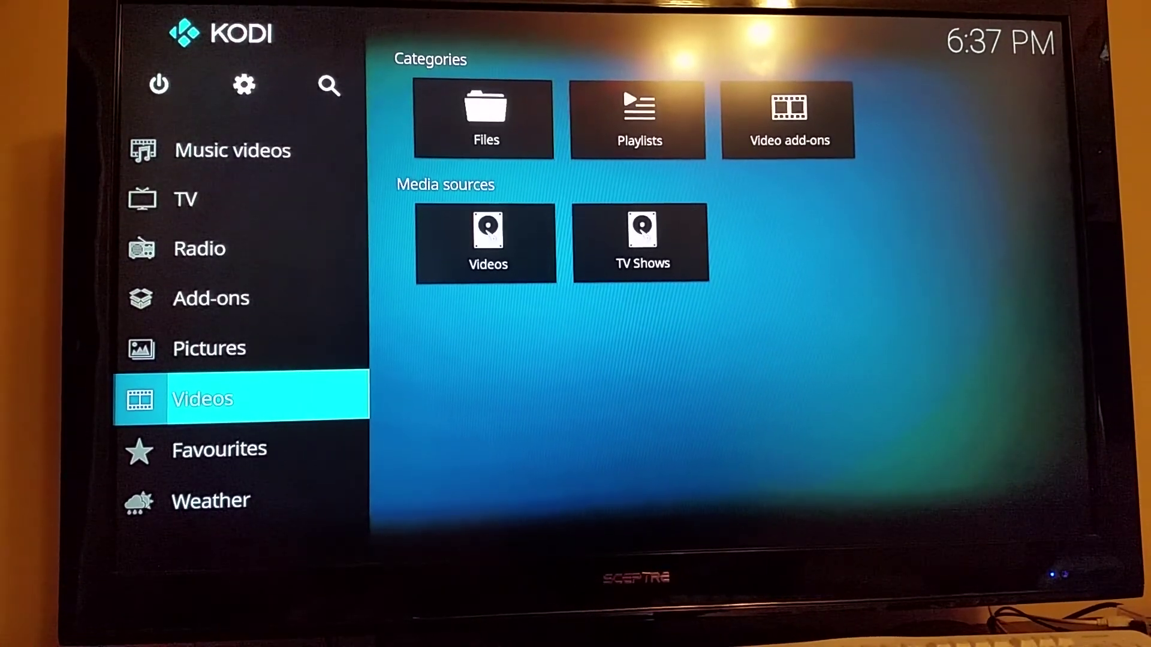